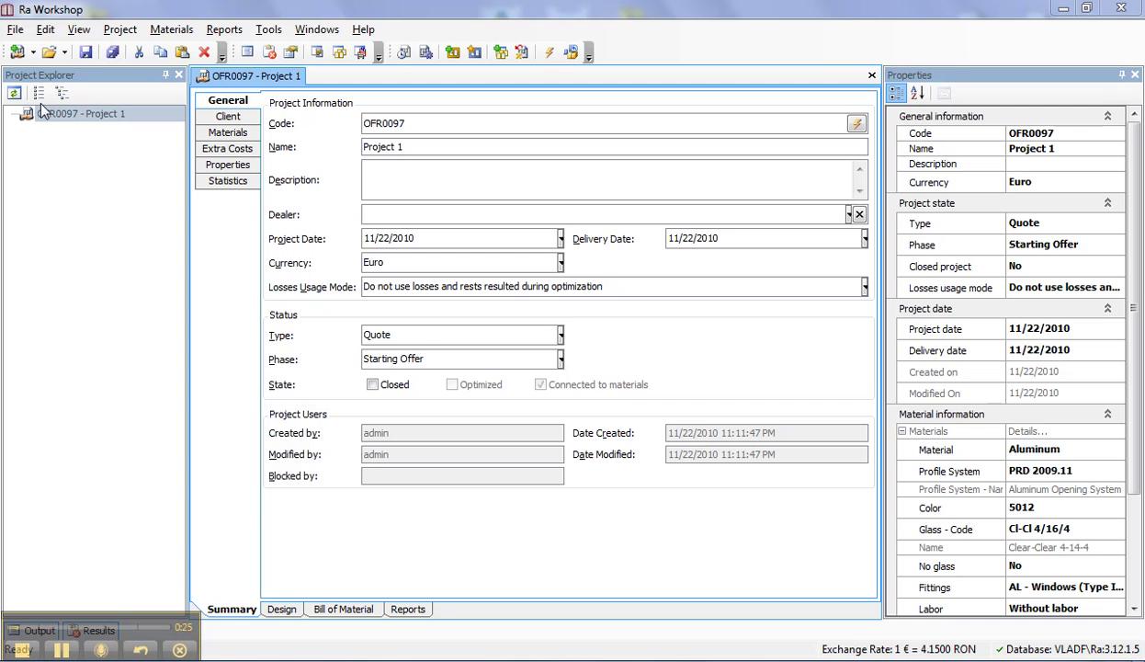
Select the Name field of project OFR0097 so 'Project 1' can be replaced.
{"action": "left_click", "coordinate": [405, 145]}
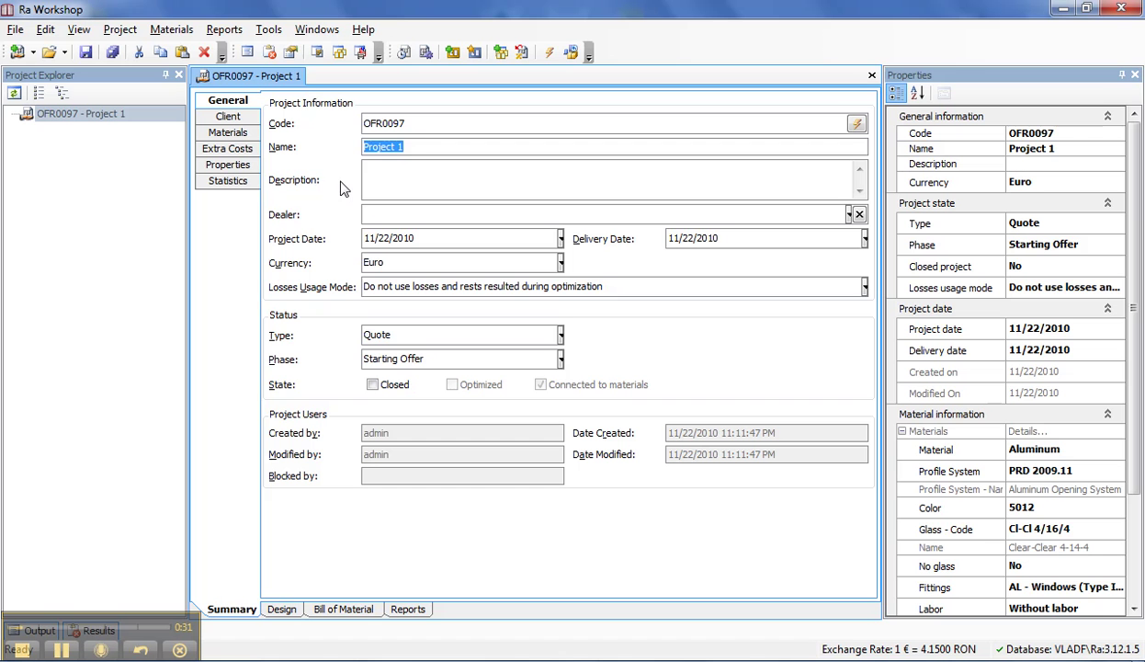
Rename the project 'Test project' and set PVC material with Mahagony - Mahagony profile colour.
{"action": "type", "text": "Test project"}
{"action": "left_click", "coordinate": [228, 132]}
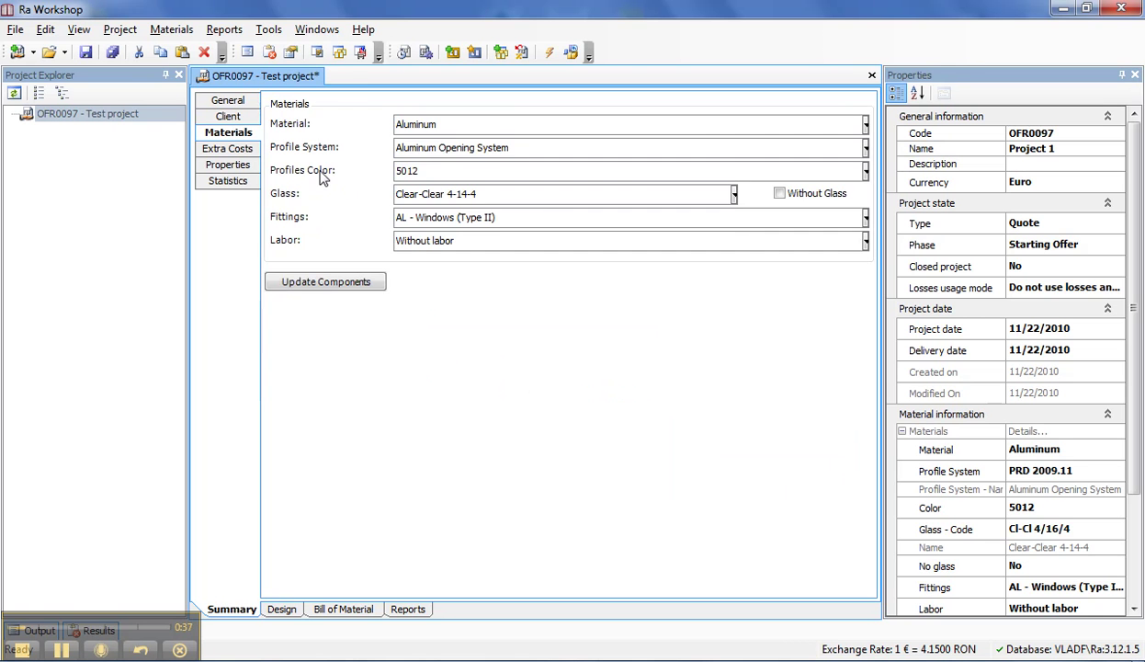
{"action": "left_click", "coordinate": [509, 130]}
{"action": "left_click", "coordinate": [474, 159]}
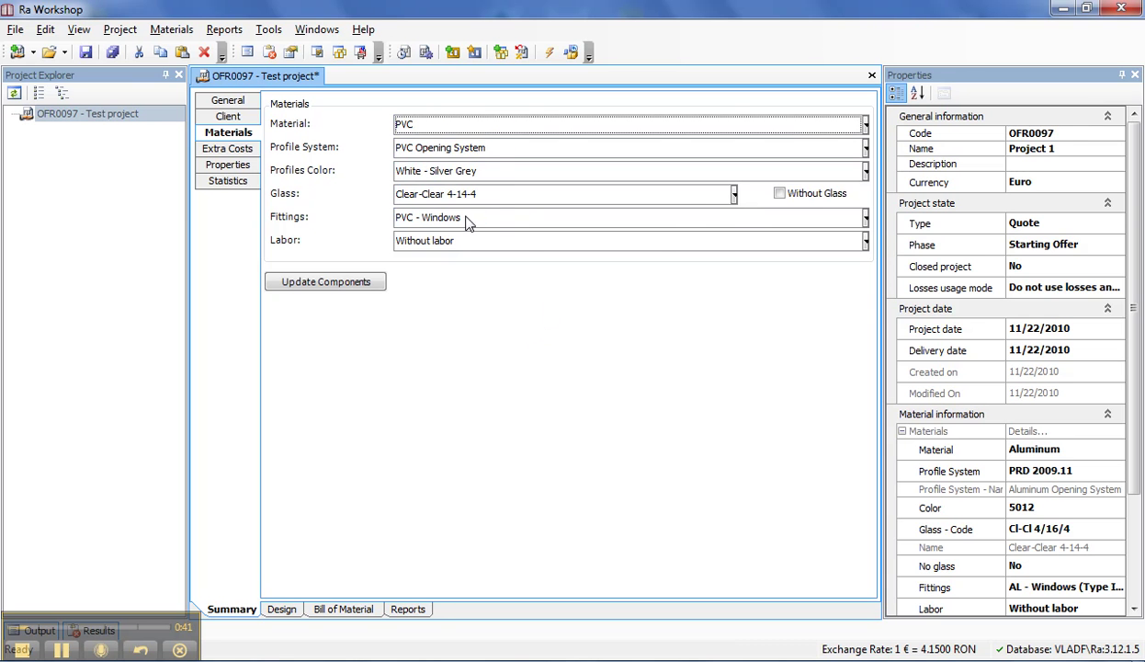
{"action": "left_click", "coordinate": [475, 173]}
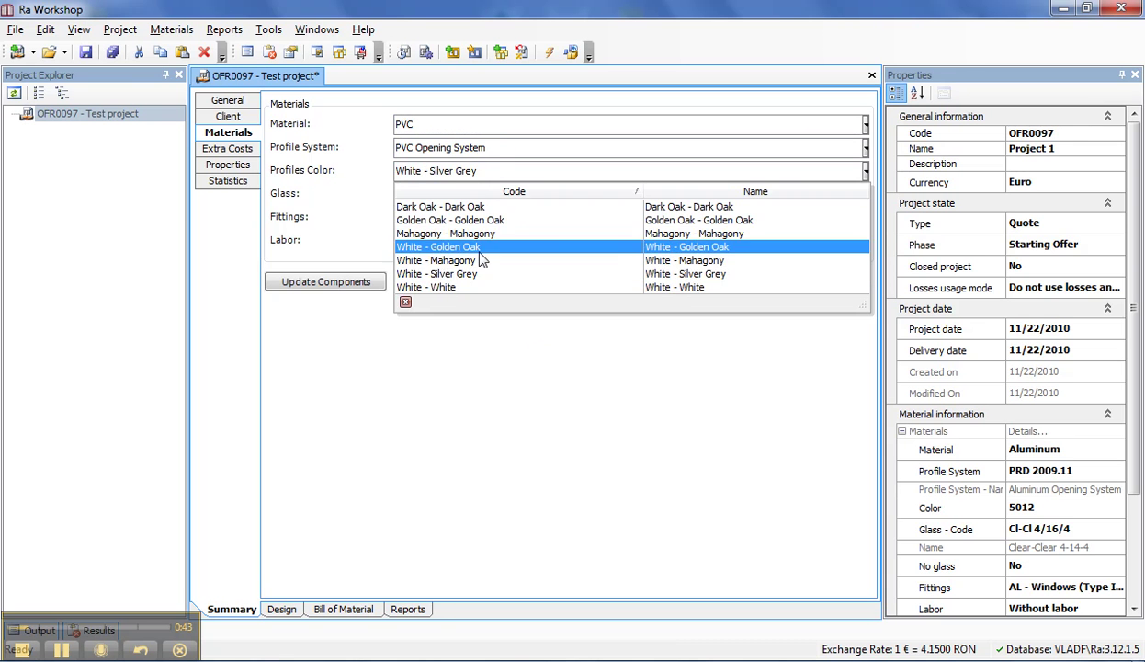
{"action": "left_click", "coordinate": [501, 234]}
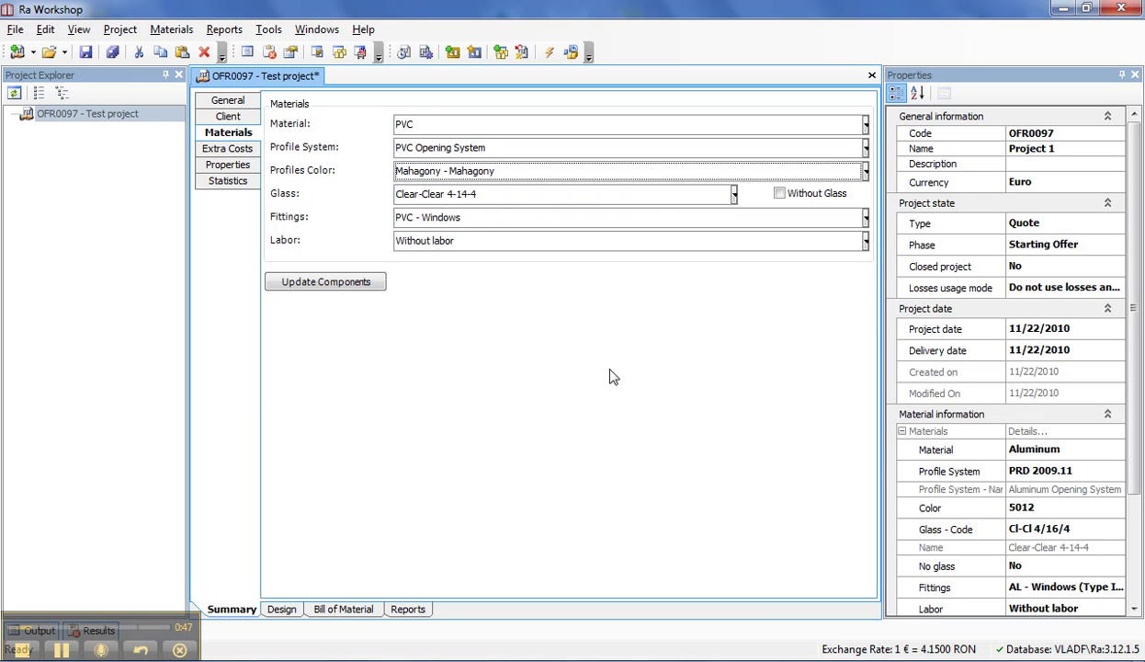
Enter the client as a person with last name, first name, address and county, then add a component.
{"action": "left_click", "coordinate": [212, 117]}
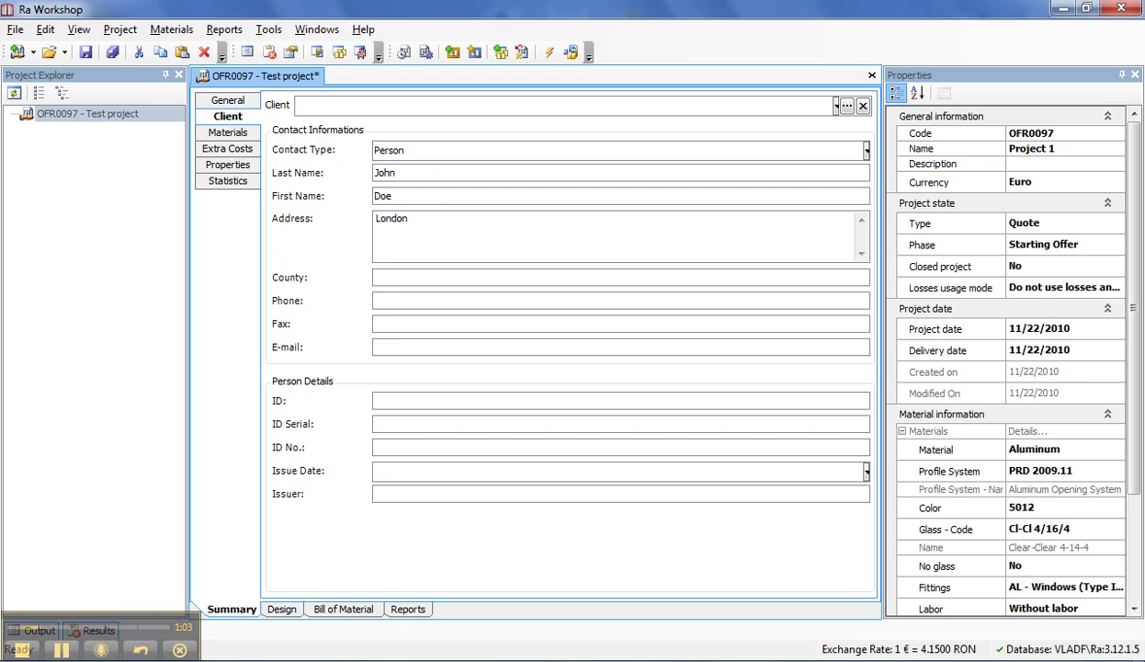
{"action": "left_click", "coordinate": [500, 274]}
{"action": "left_click", "coordinate": [451, 53]}
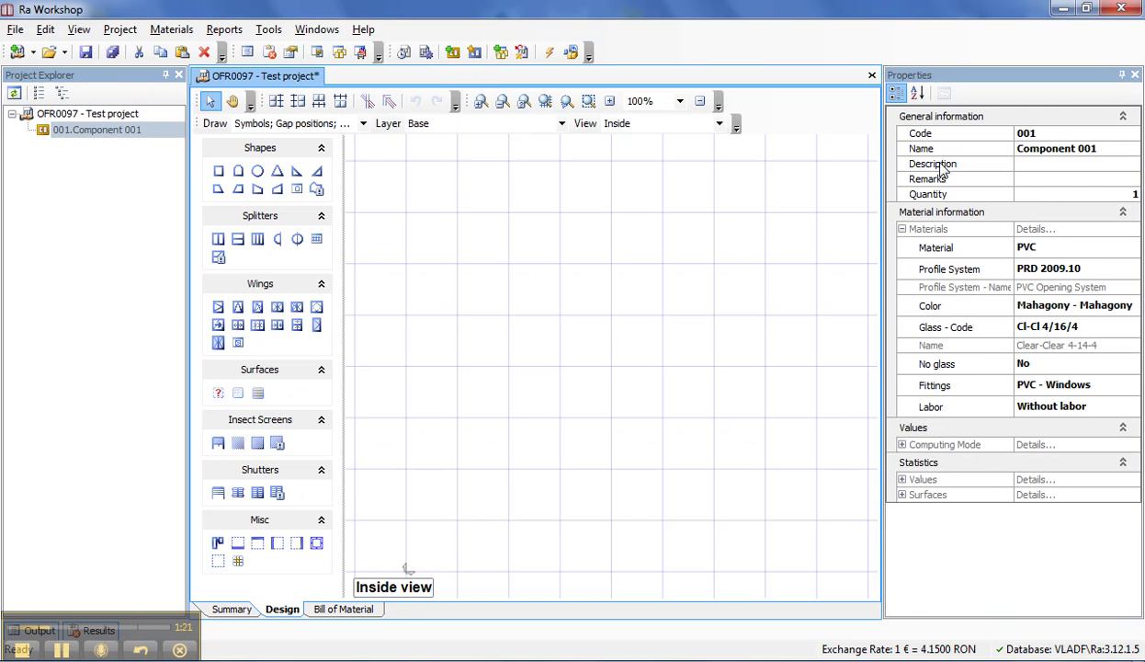
Rename the new component 'Window 1' and place a 1000 × 1500 rectangular PVC frame.
{"action": "left_click", "coordinate": [232, 609]}
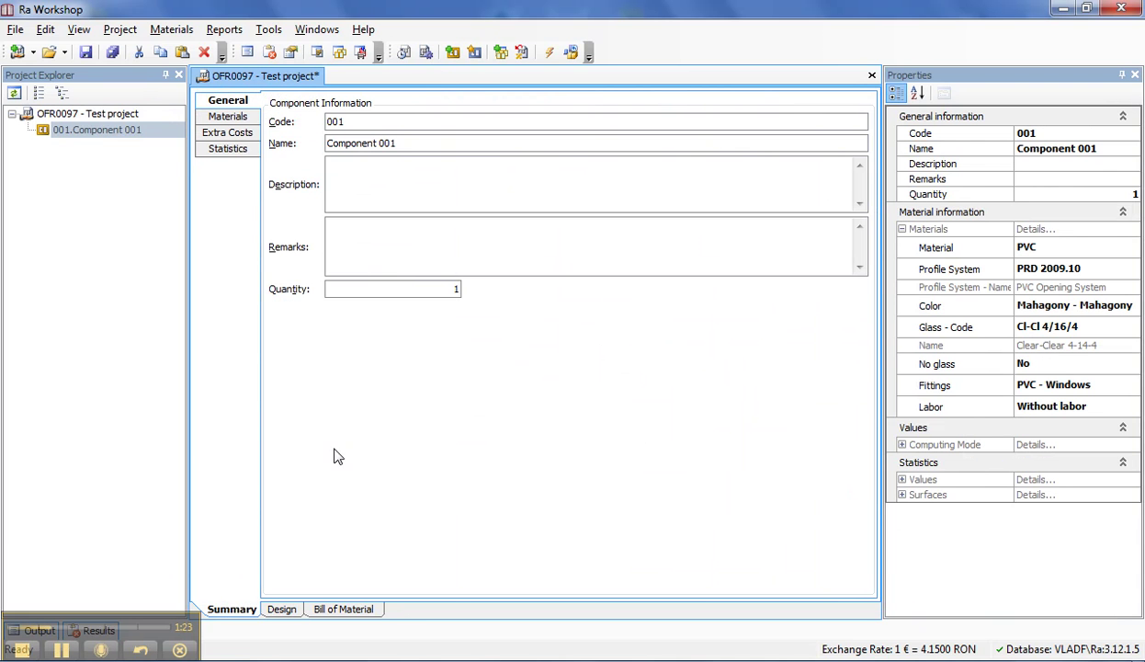
{"action": "triple_click", "coordinate": [406, 144]}
{"action": "type", "text": "Window 1"}
{"action": "left_click", "coordinate": [288, 611]}
{"action": "left_click", "coordinate": [219, 171]}
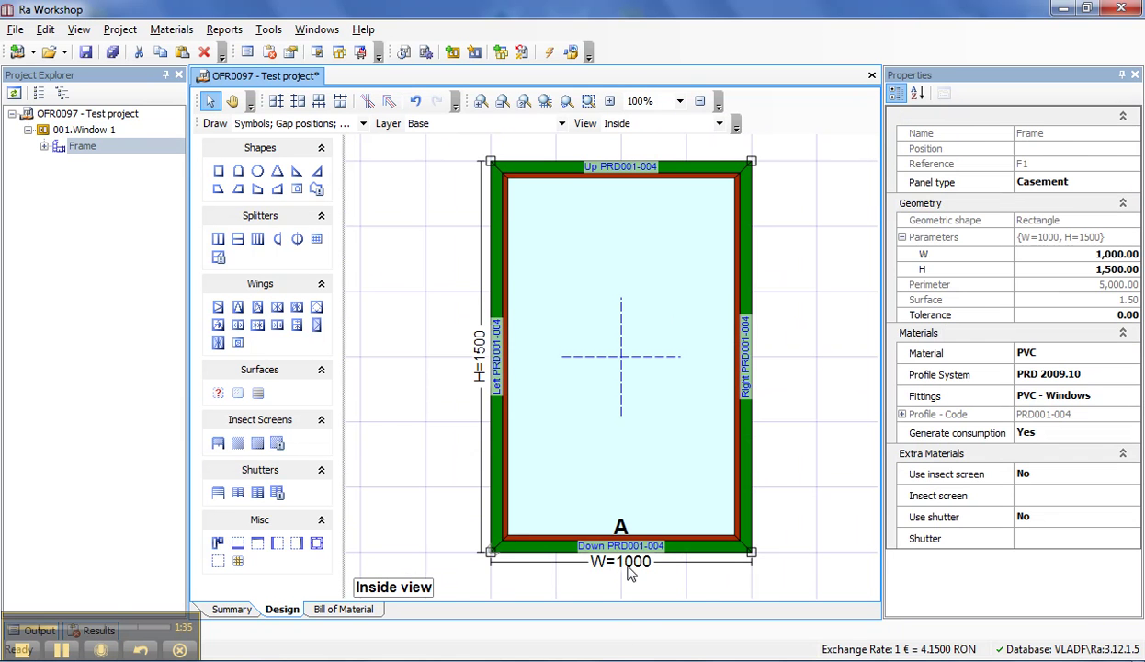
Resize Window 1's frame to width 1500 and height 1400.
{"action": "left_click", "coordinate": [629, 566]}
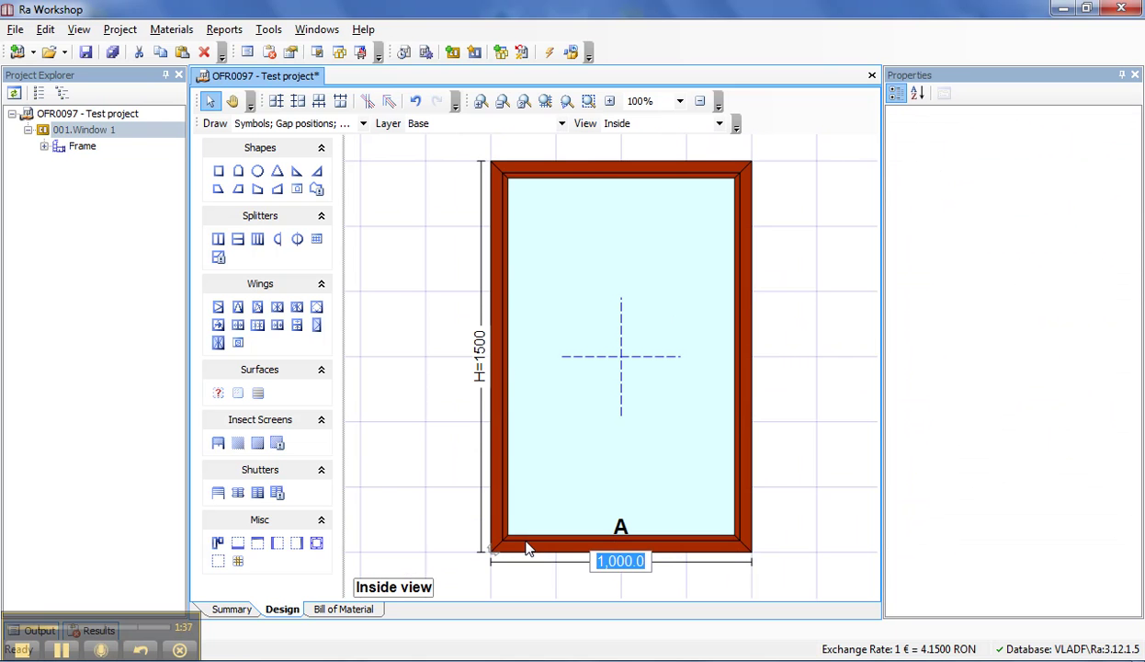
{"action": "type", "text": "1500"}
{"action": "key", "text": "Return"}
{"action": "left_click", "coordinate": [415, 354]}
{"action": "type", "text": "1400"}
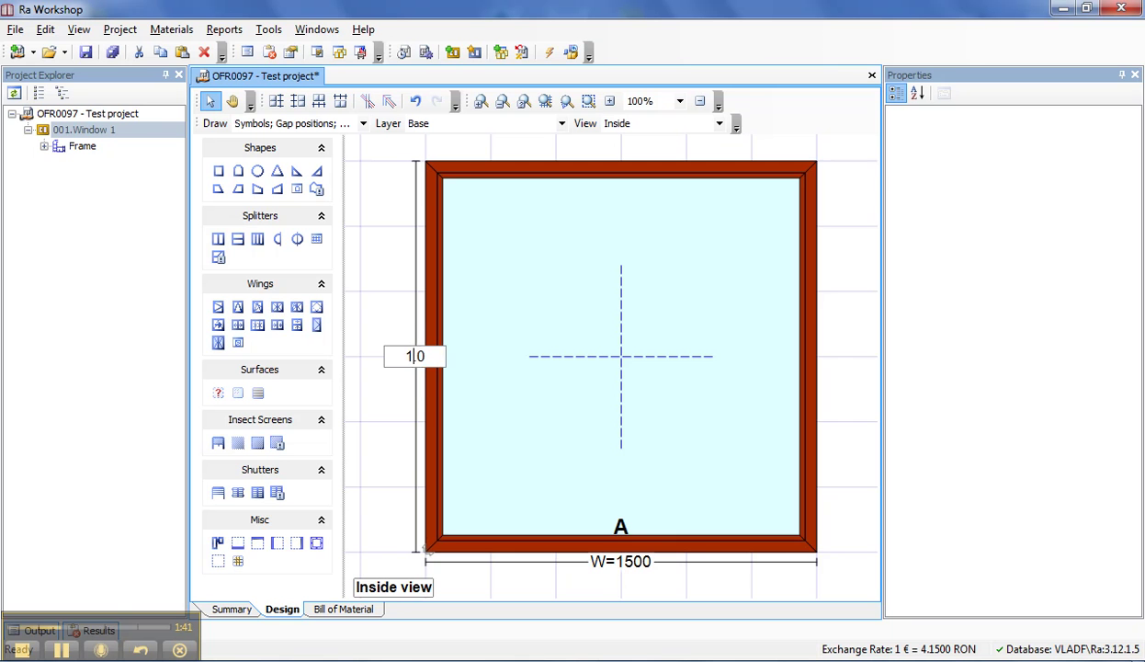
{"action": "key", "text": "Return"}
Split the glass with a vertical mullion, making the left pane 600 wide.
{"action": "left_click", "coordinate": [671, 290]}
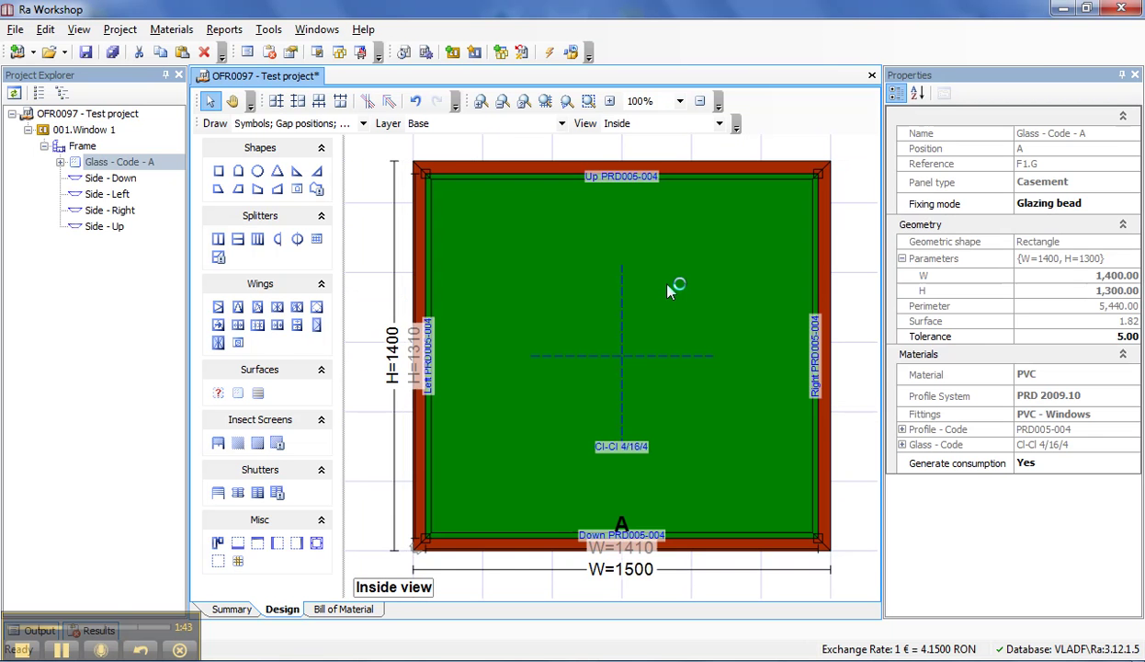
{"action": "left_click", "coordinate": [218, 238]}
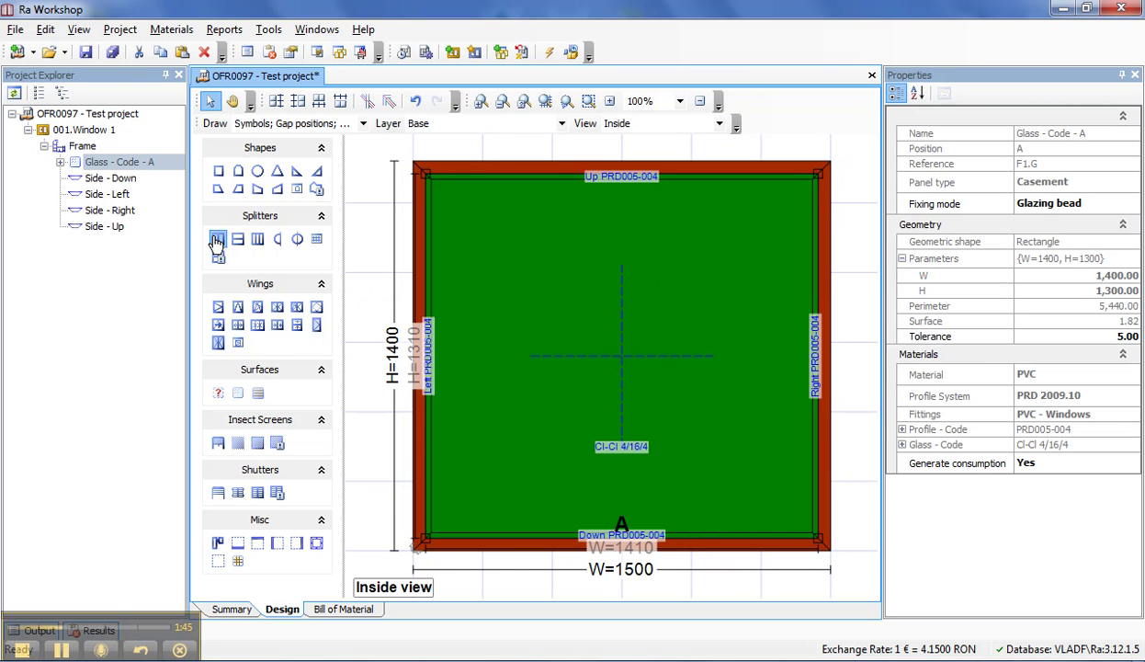
{"action": "left_click", "coordinate": [643, 340]}
{"action": "left_click", "coordinate": [526, 542]}
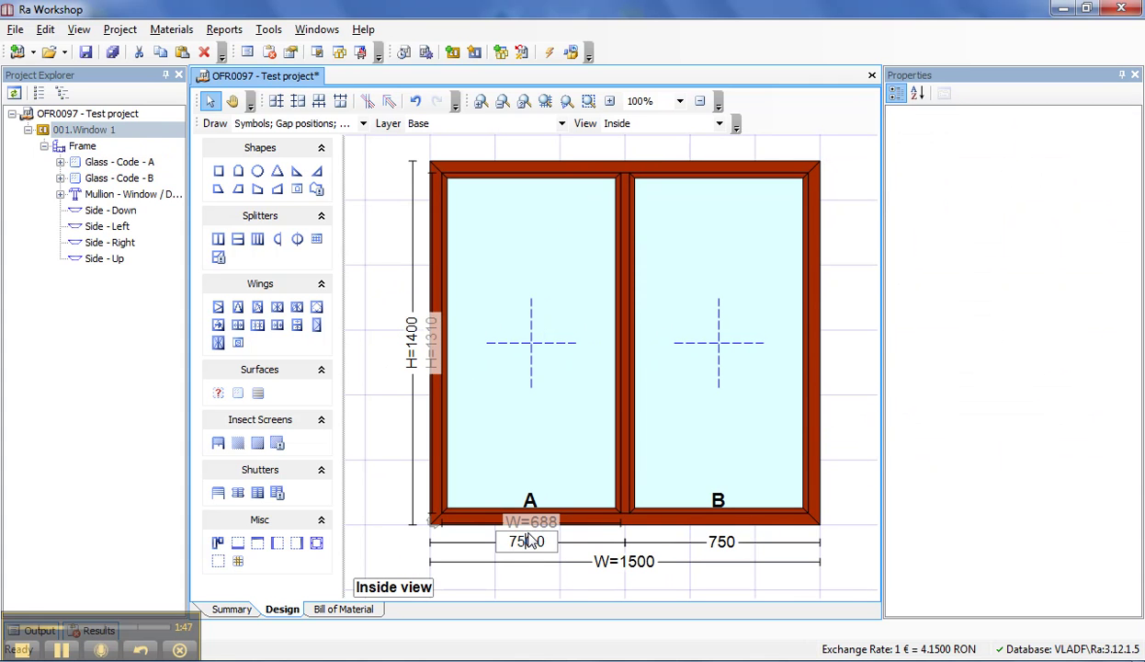
{"action": "double_click", "coordinate": [541, 541]}
{"action": "type", "text": "600"}
{"action": "key", "text": "Return"}
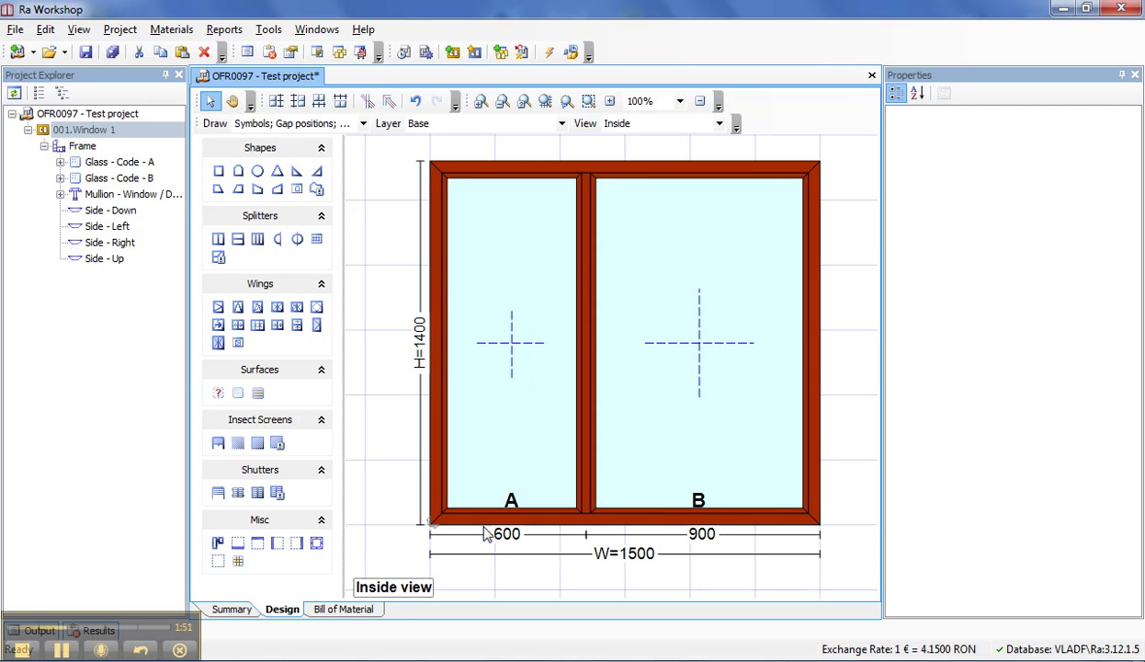
Add a tilt-turn wing to pane B and create a second component.
{"action": "left_click", "coordinate": [691, 432]}
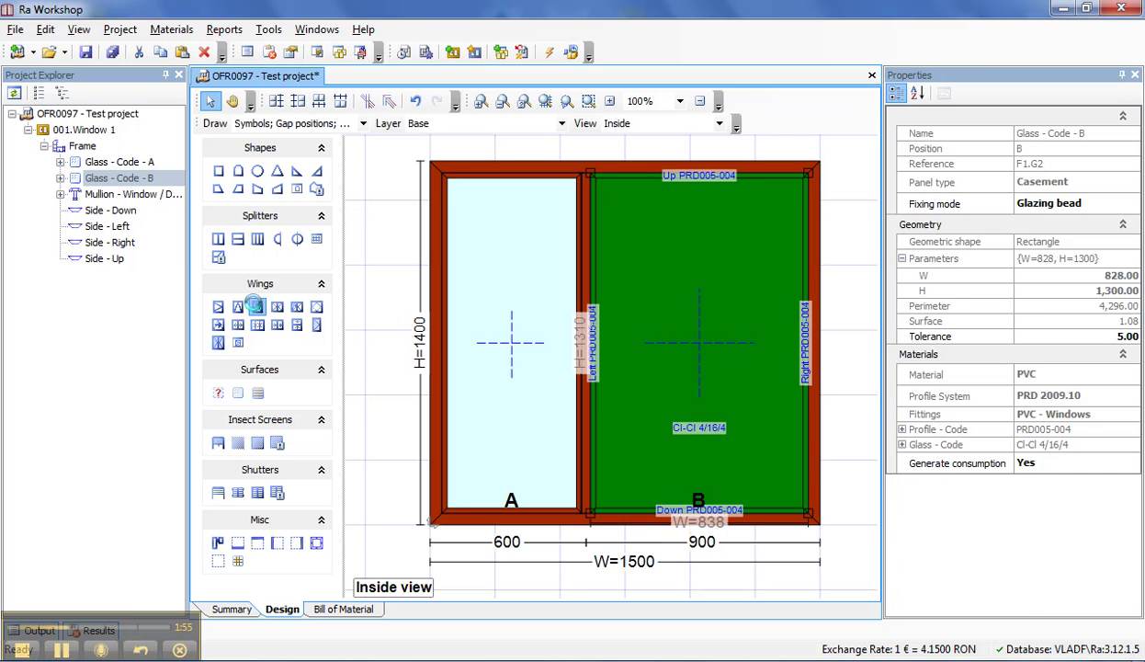
{"action": "left_click_drag", "start_coordinate": [238, 306], "coordinate": [750, 465]}
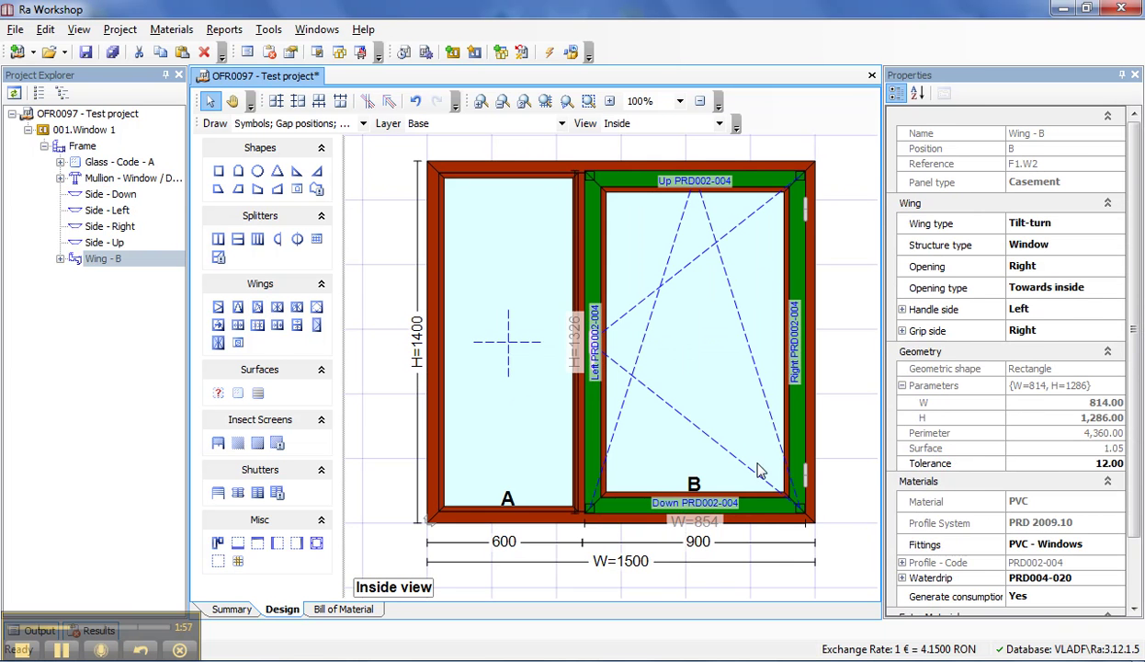
{"action": "left_click", "coordinate": [450, 52]}
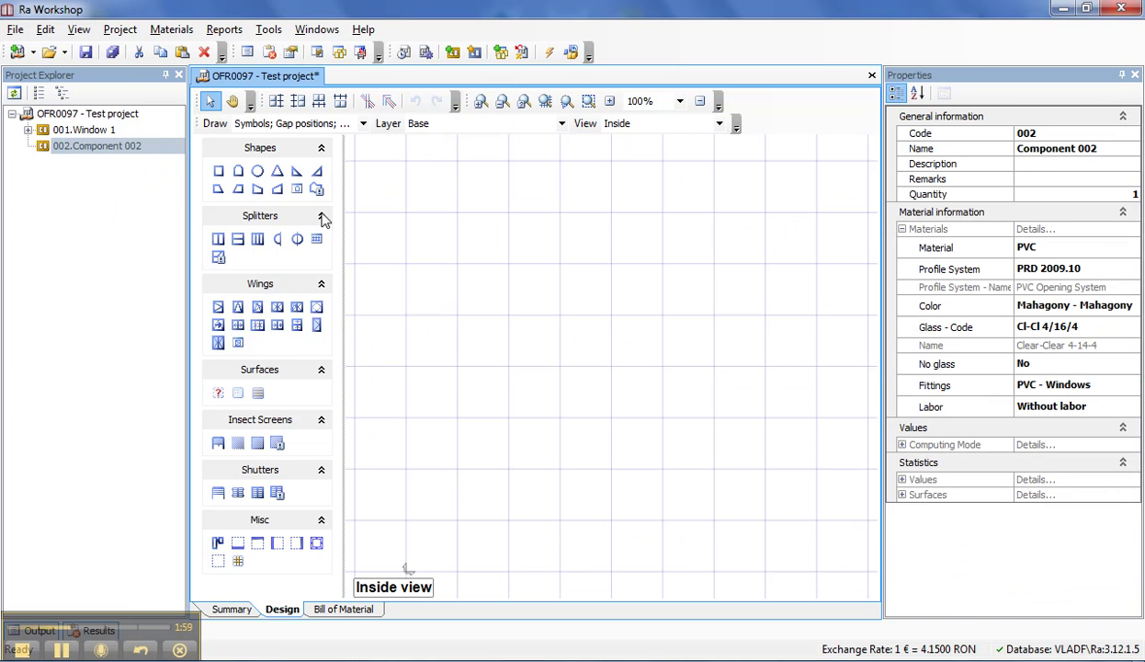
Rename Component 002 to 'Window 2' and return to its design canvas.
{"action": "left_click", "coordinate": [234, 608]}
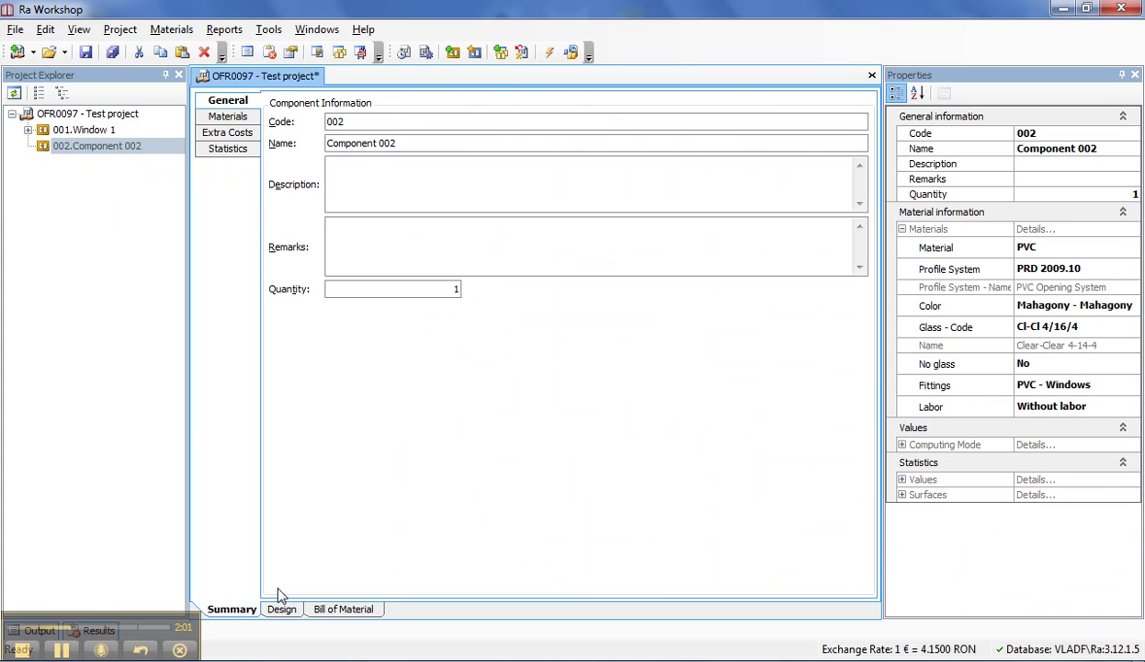
{"action": "triple_click", "coordinate": [360, 143]}
{"action": "type", "text": "Window 2"}
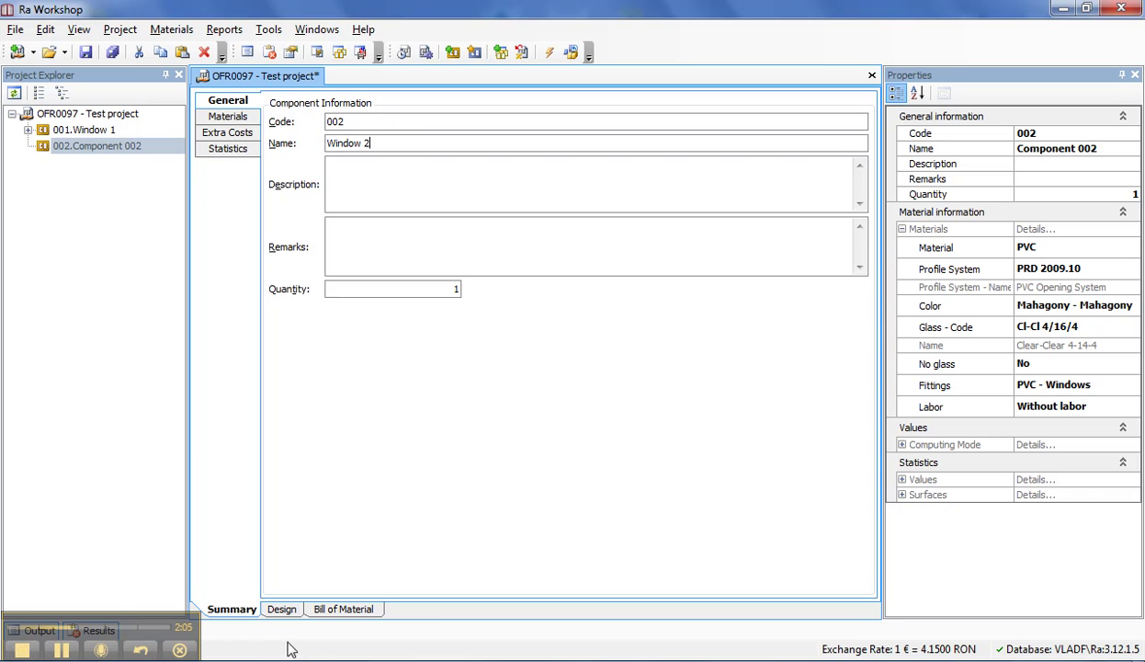
{"action": "left_click", "coordinate": [286, 609]}
{"action": "left_click", "coordinate": [342, 608]}
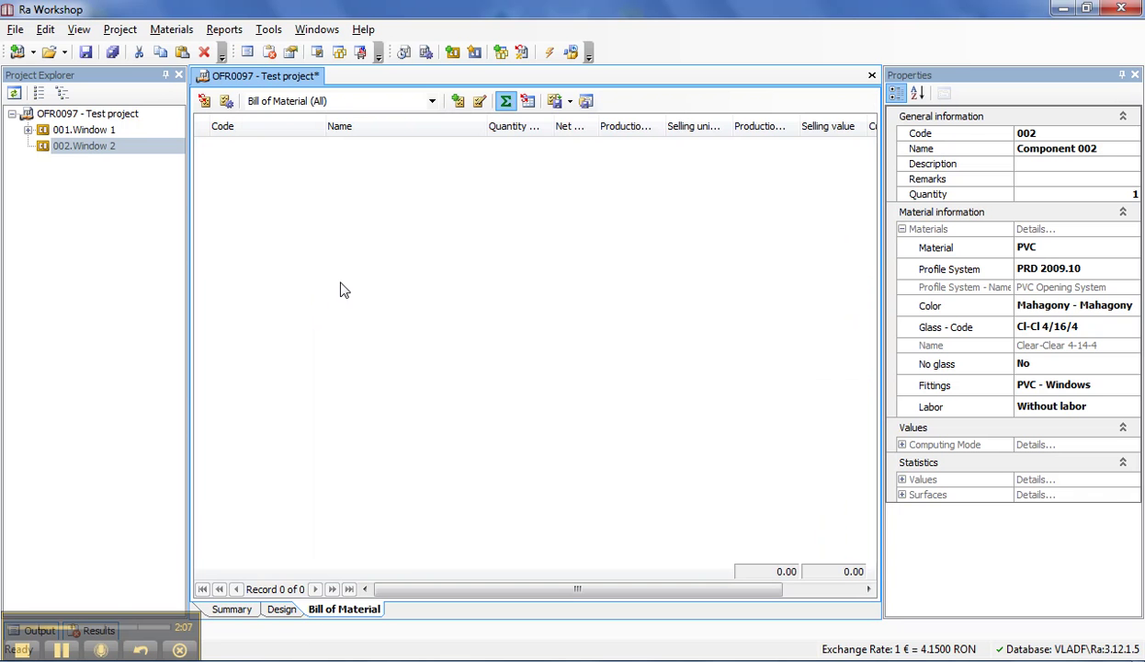
{"action": "left_click", "coordinate": [286, 610]}
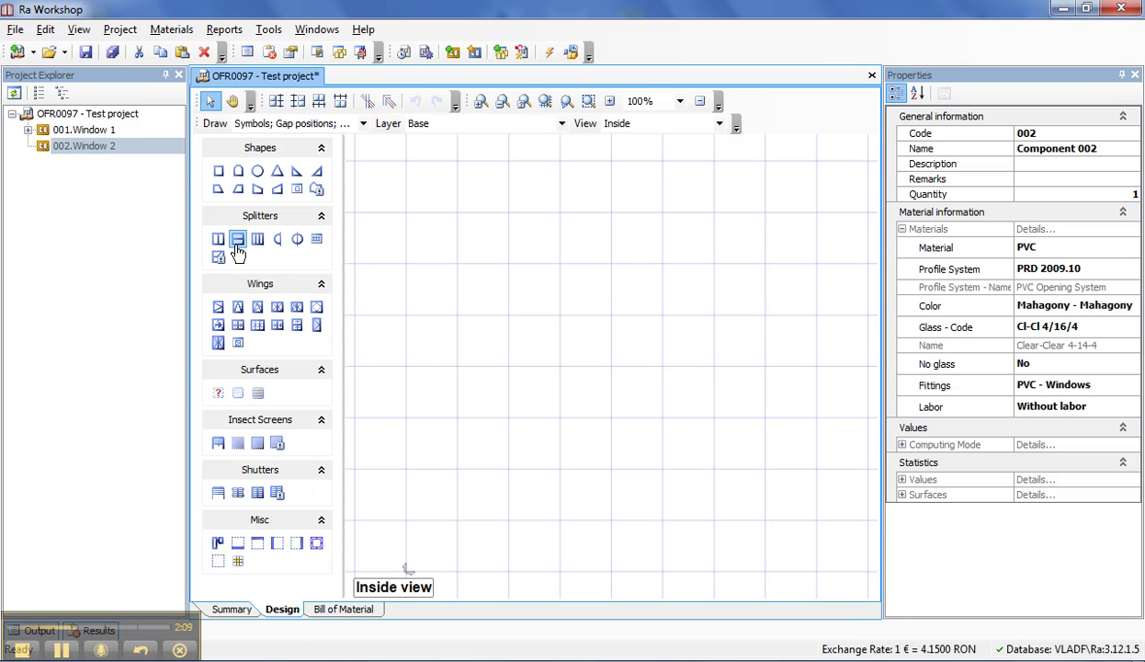
Place a right-angled trapezoid frame, 1000 wide and 1500 high, with a 700 top width.
{"action": "left_click", "coordinate": [218, 188]}
{"action": "left_click", "coordinate": [438, 340]}
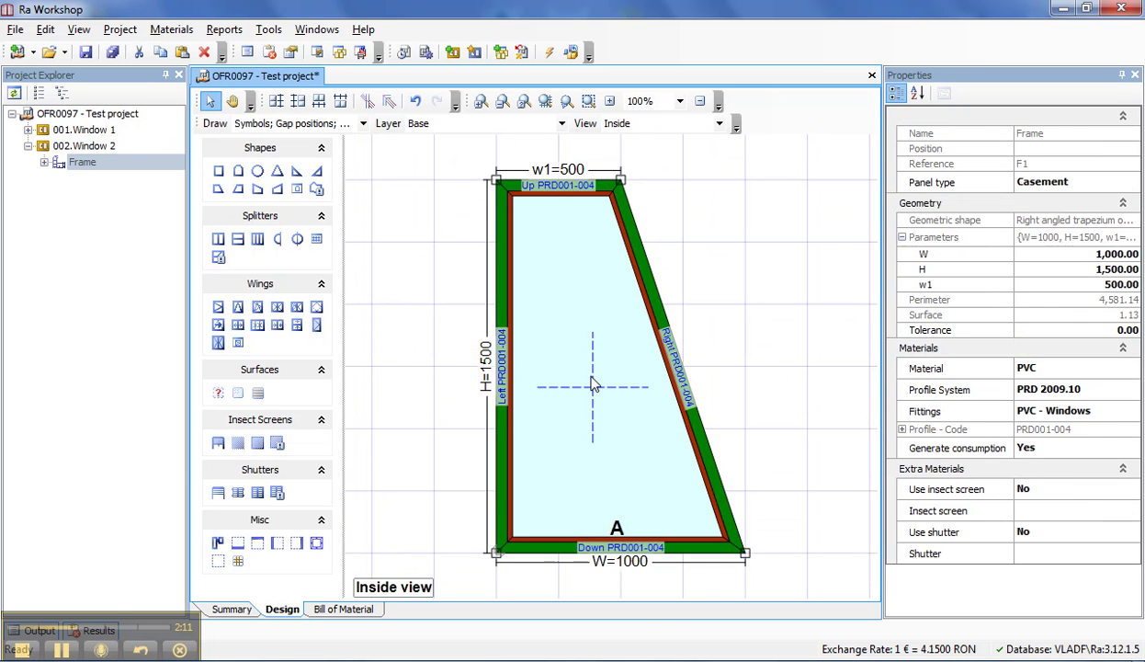
{"action": "left_click", "coordinate": [579, 372]}
{"action": "double_click", "coordinate": [628, 568]}
{"action": "double_click", "coordinate": [627, 568]}
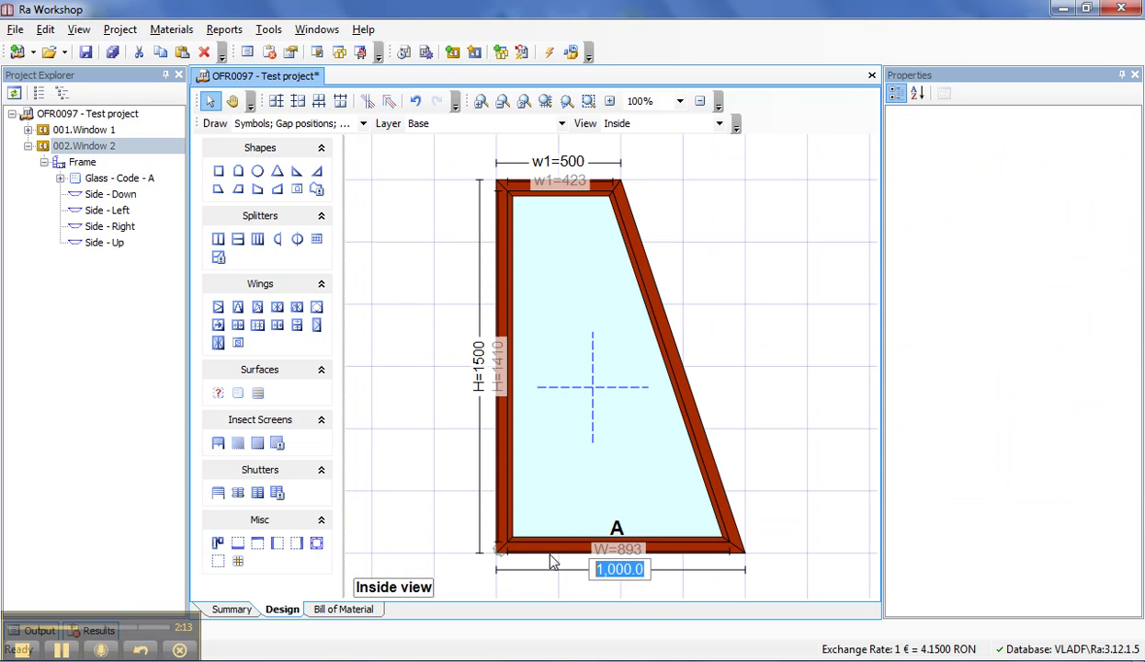
{"action": "type", "text": "1500"}
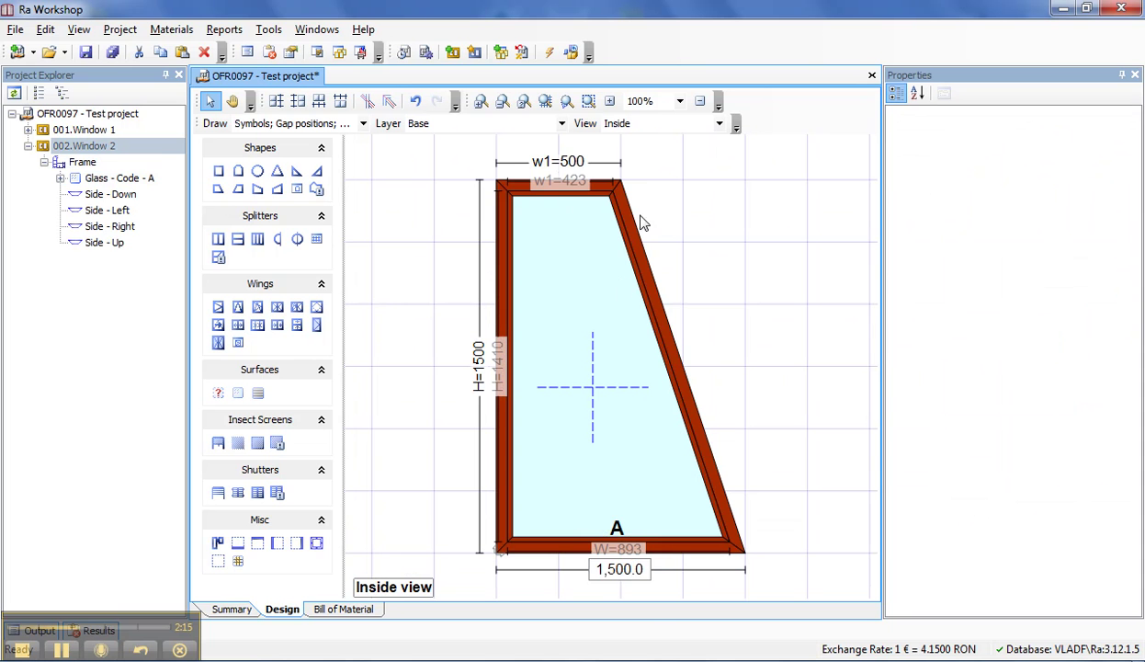
{"action": "double_click", "coordinate": [580, 162]}
{"action": "type", "text": "100.0"}
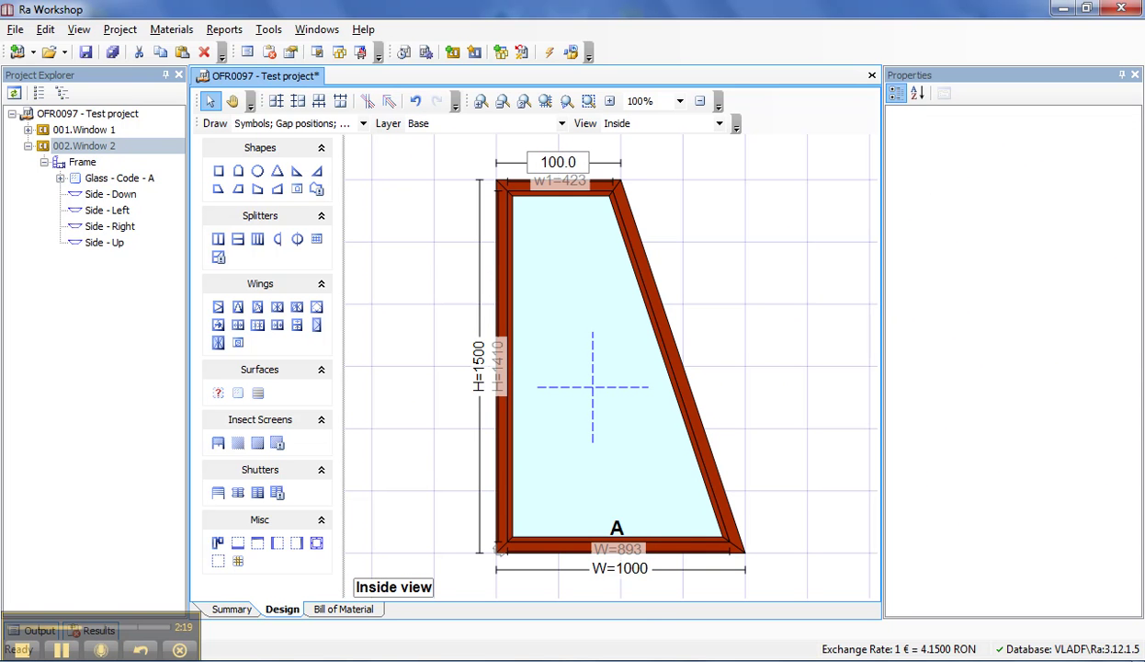
{"action": "type", "text": "700.0"}
{"action": "key", "text": "Return"}
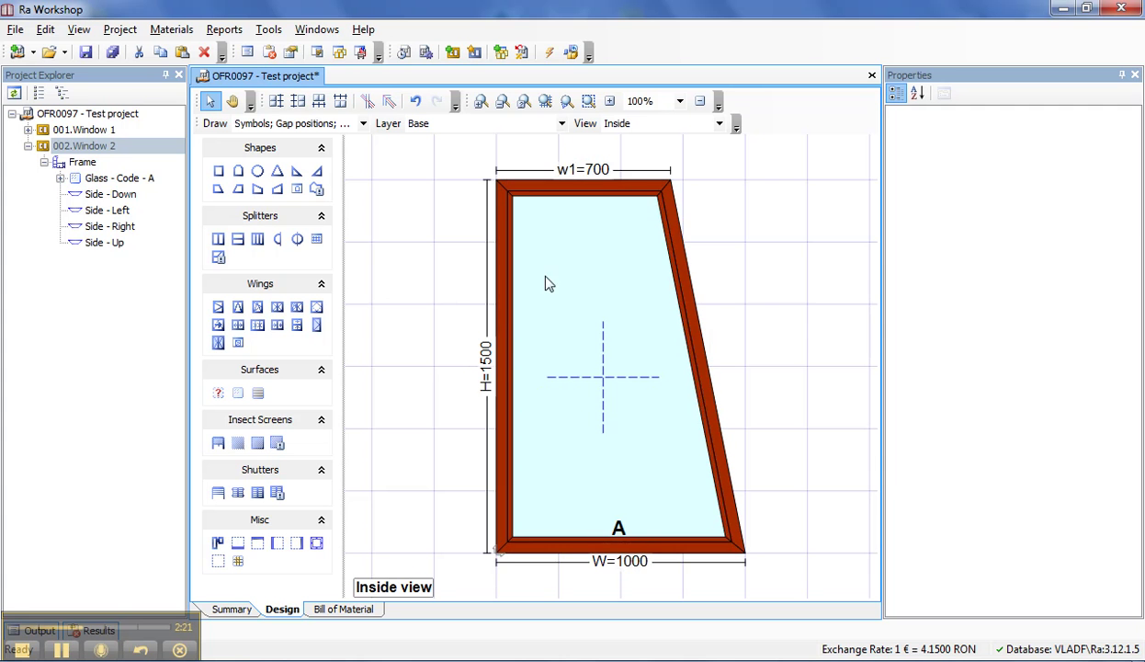
{"action": "left_click", "coordinate": [519, 306]}
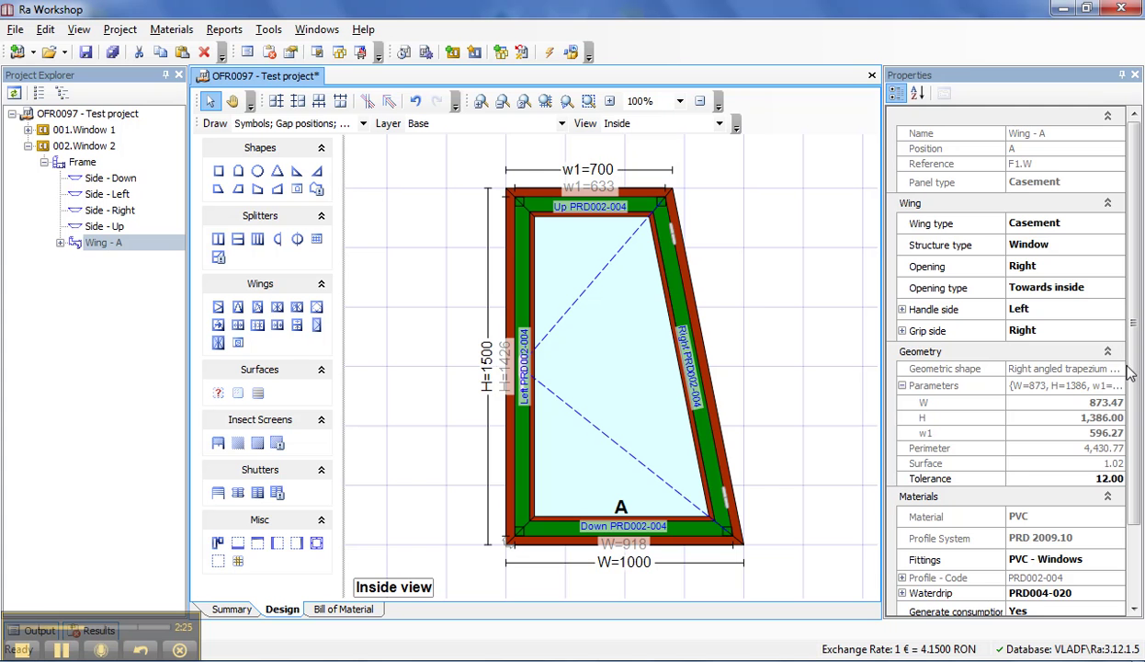
Set the trapezoid's casement wing to open Left, then display Window 1 again.
{"action": "left_click", "coordinate": [1095, 266]}
{"action": "left_click", "coordinate": [1056, 299]}
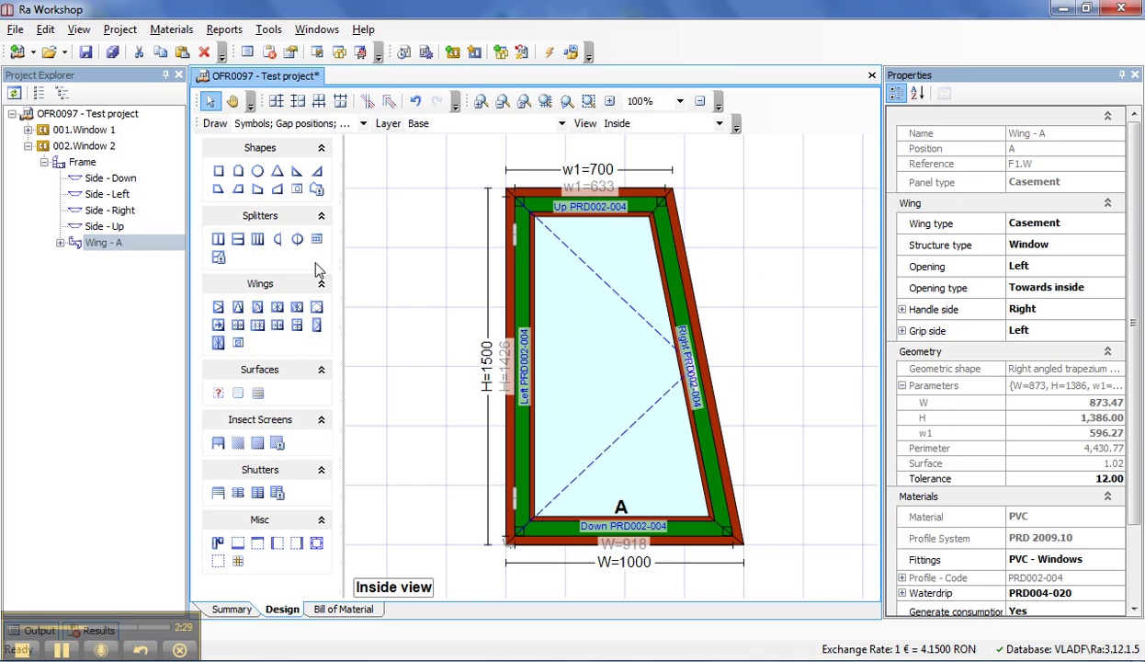
{"action": "left_click", "coordinate": [821, 226]}
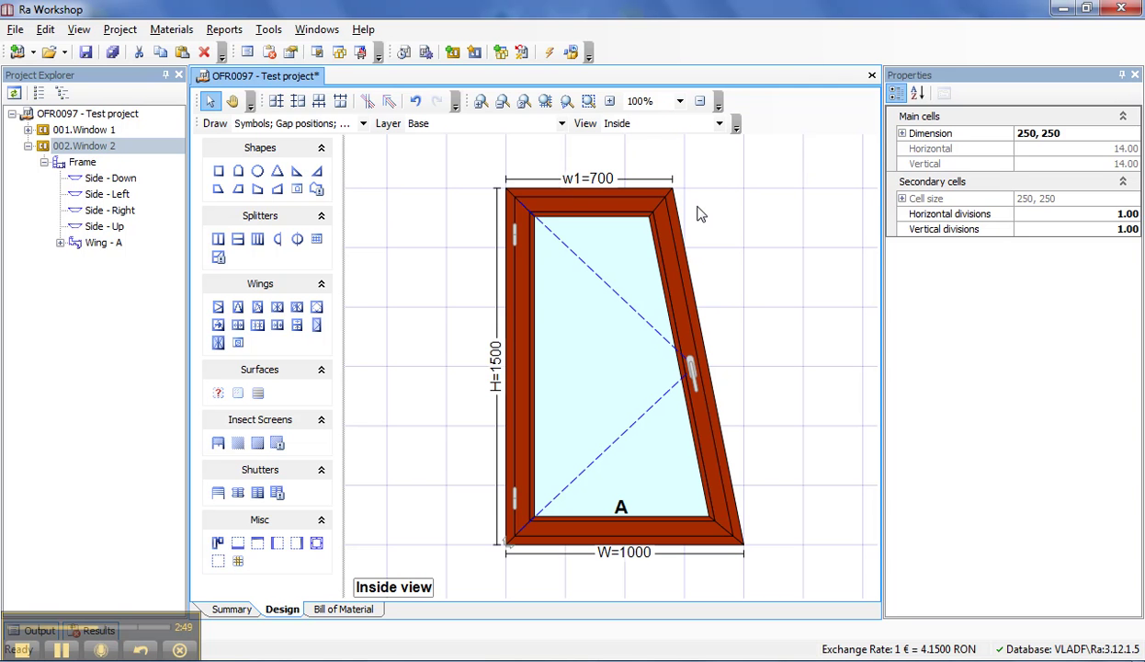
{"action": "left_click", "coordinate": [103, 130]}
{"action": "left_click", "coordinate": [106, 130]}
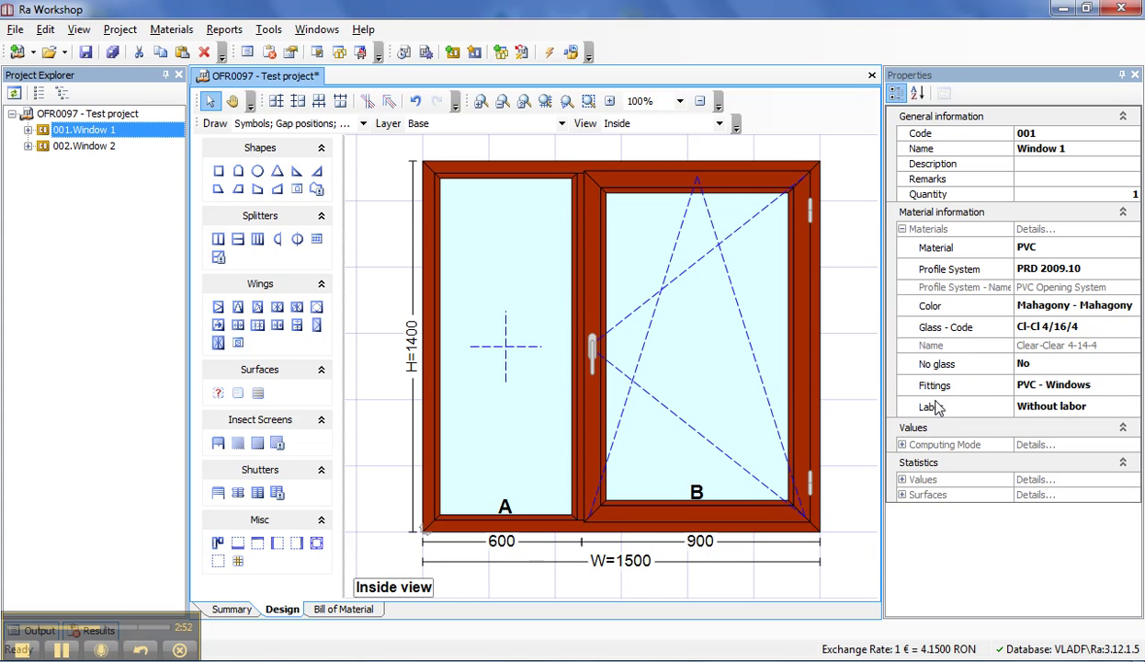
Switch Window 1 to User Typed computing mode with a Joinery value of 300.
{"action": "left_click", "coordinate": [901, 444]}
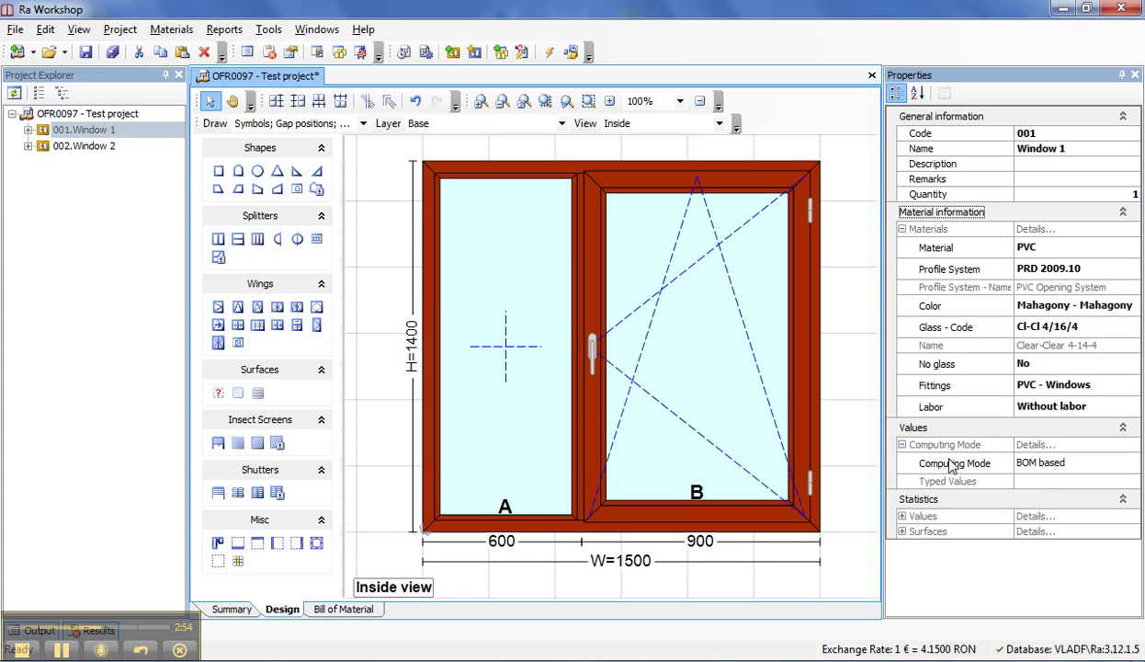
{"action": "left_click", "coordinate": [1105, 462]}
{"action": "left_click", "coordinate": [1036, 493]}
{"action": "left_click", "coordinate": [1066, 496]}
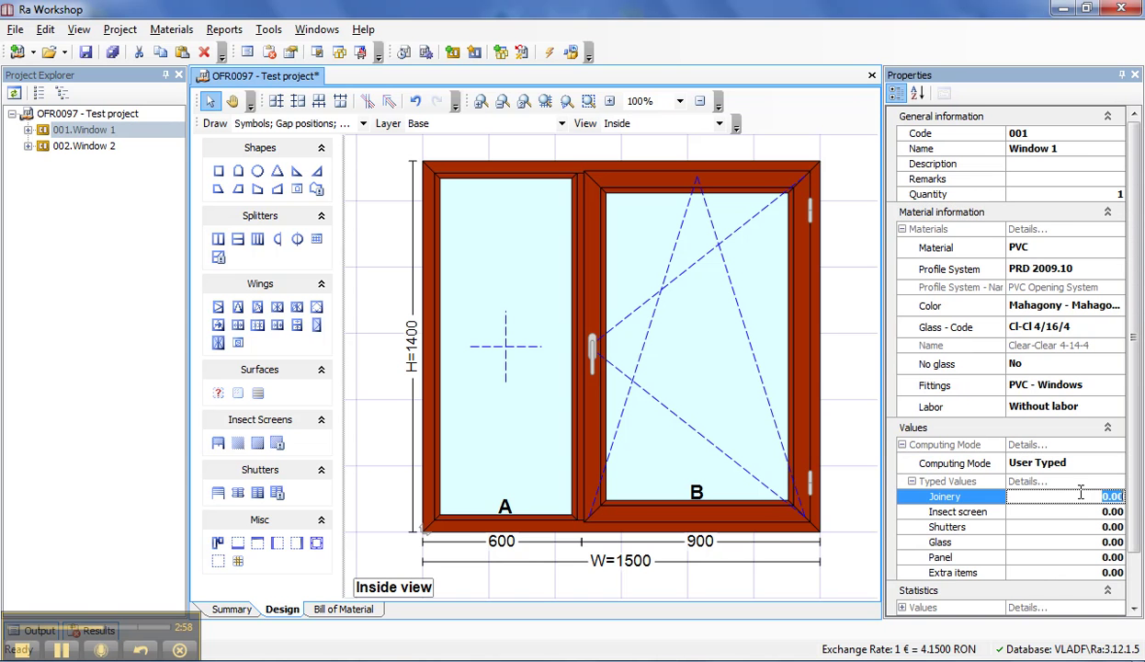
{"action": "type", "text": "300"}
{"action": "key", "text": "Return"}
Switch Window 2 to User Typed computing mode with a Joinery value of 350.
{"action": "left_click", "coordinate": [64, 147]}
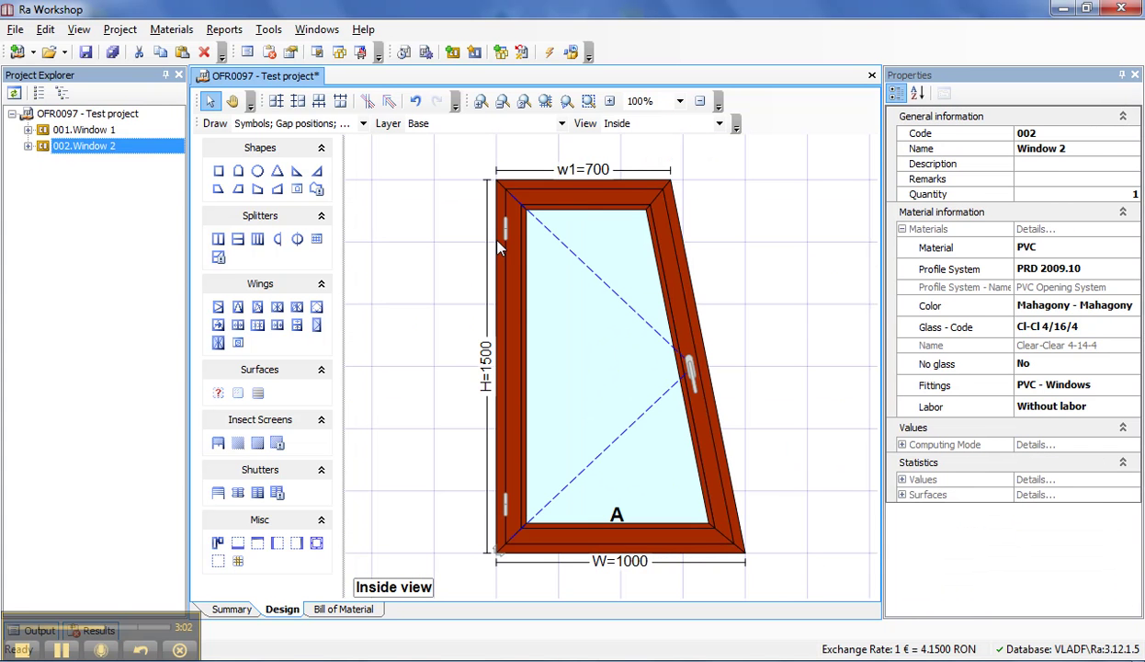
{"action": "left_click", "coordinate": [902, 444]}
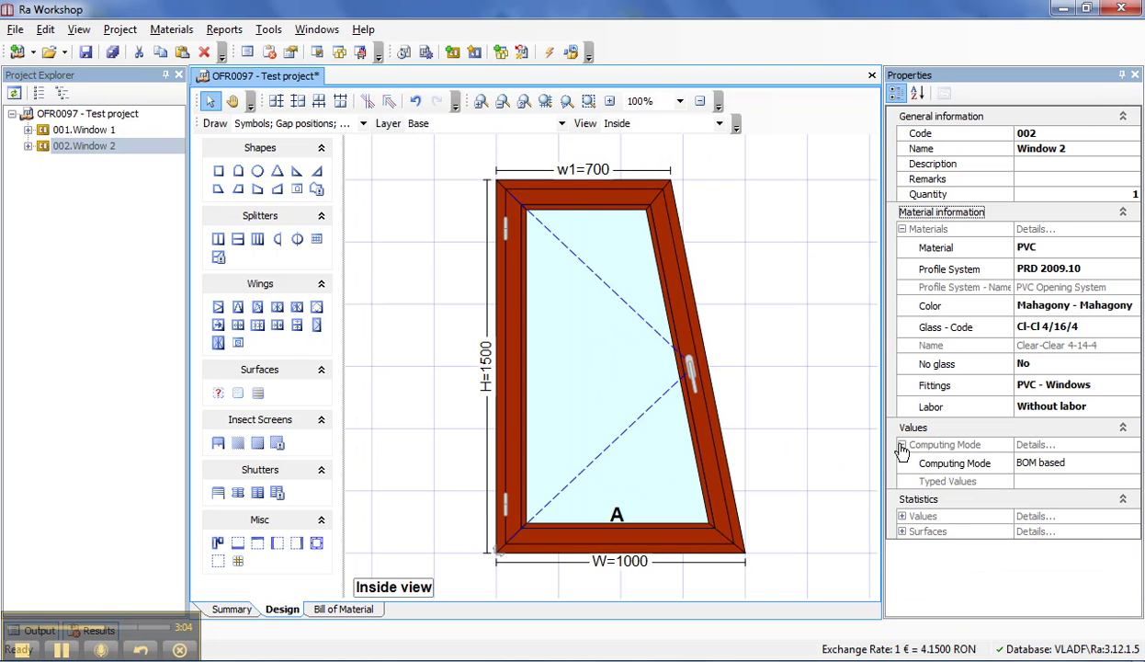
{"action": "left_click", "coordinate": [1083, 467]}
{"action": "left_click", "coordinate": [1085, 495]}
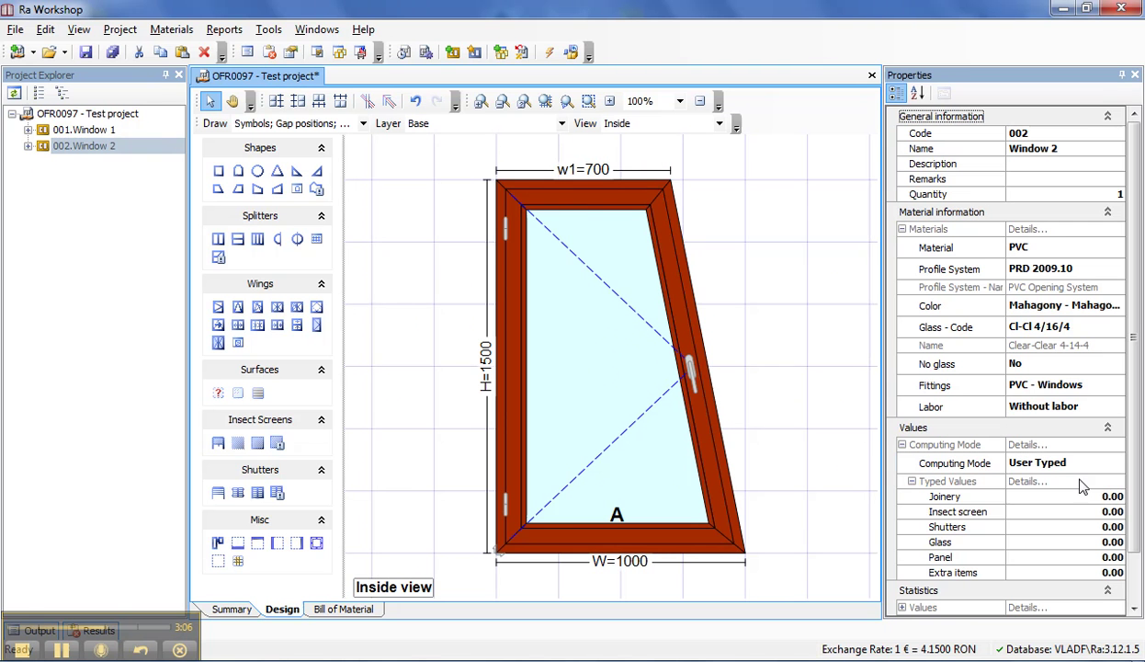
{"action": "left_click", "coordinate": [1094, 497]}
{"action": "double_click", "coordinate": [1087, 498]}
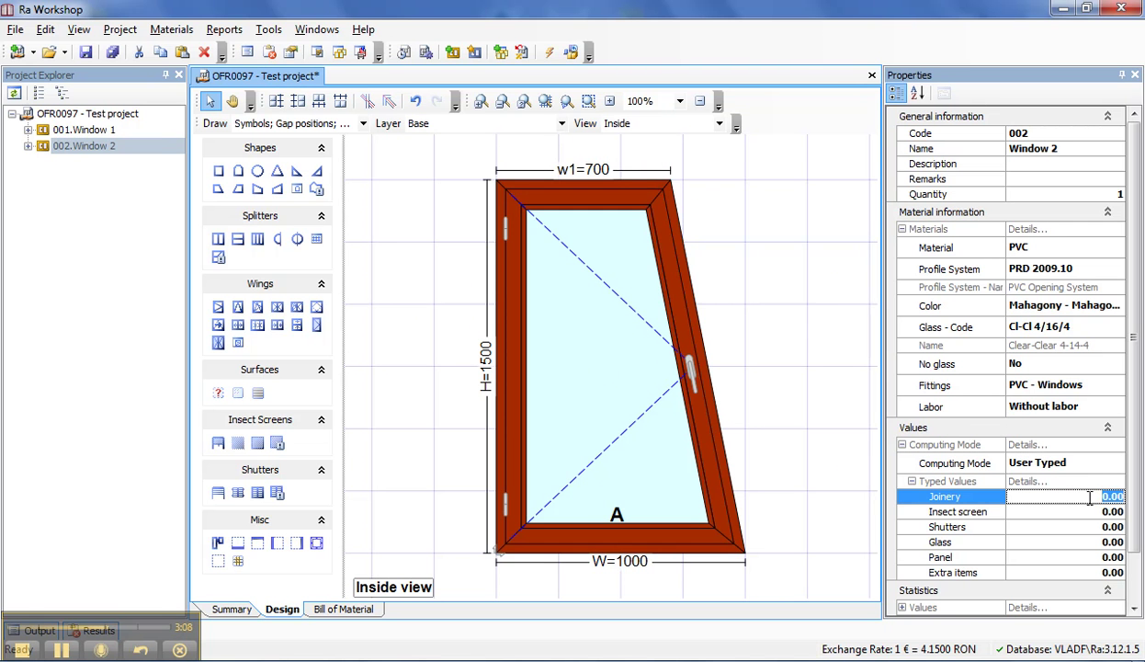
{"action": "type", "text": "350"}
{"action": "key", "text": "Return"}
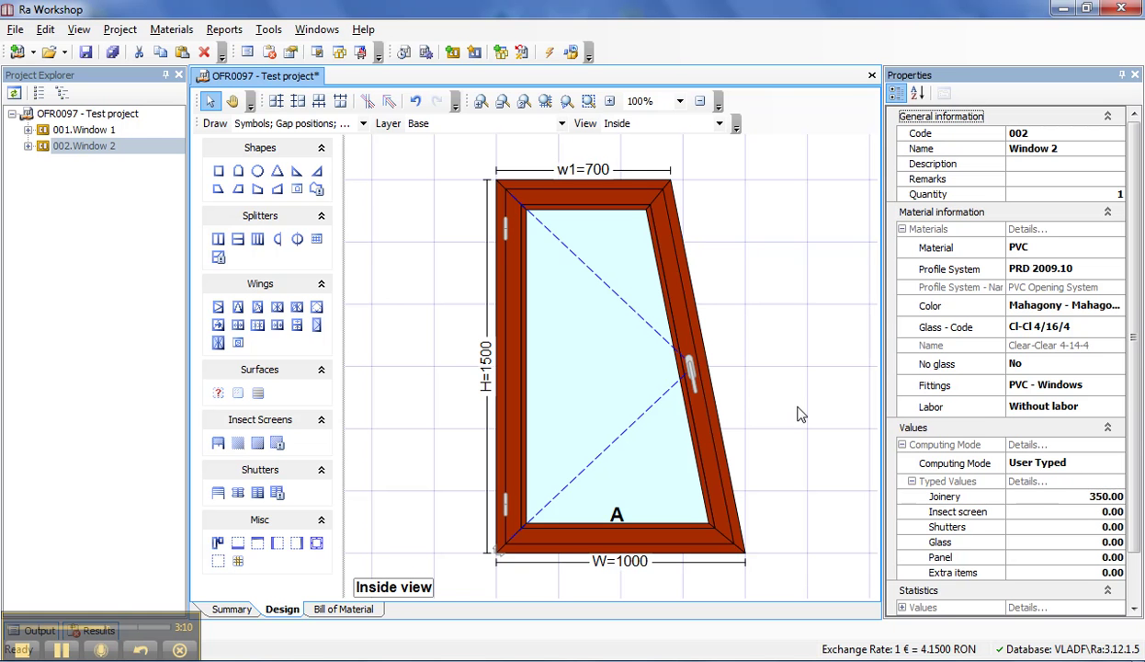
In the project's Extra Costs, set Profit to 20 % and Installation price to 100 €.
{"action": "left_click", "coordinate": [119, 117]}
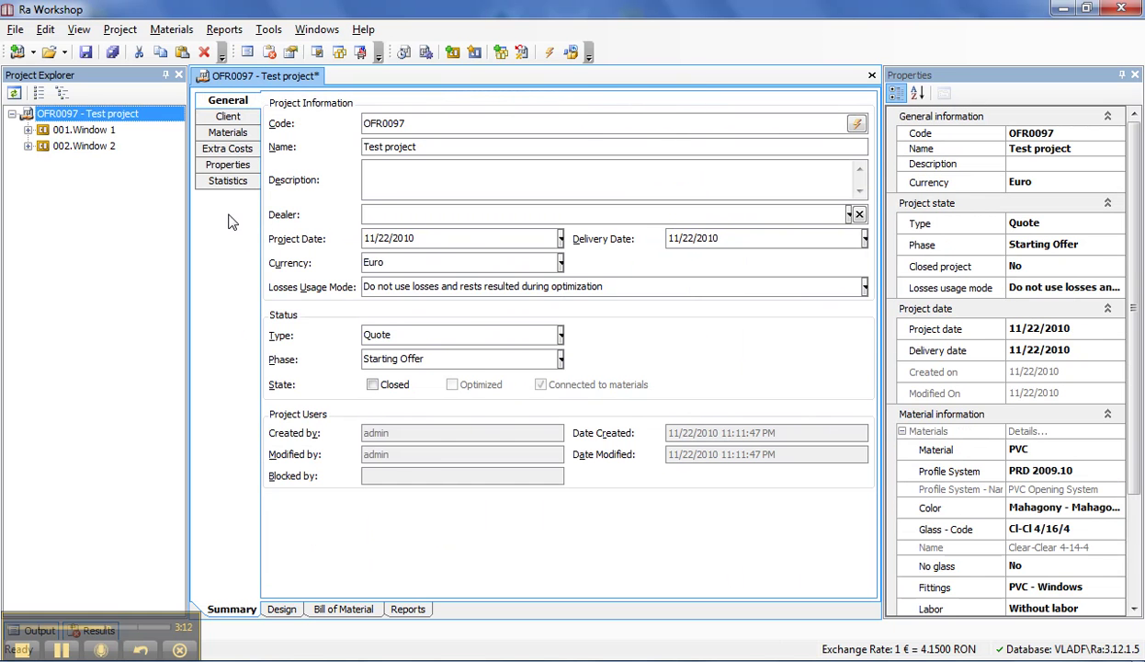
{"action": "left_click", "coordinate": [227, 150]}
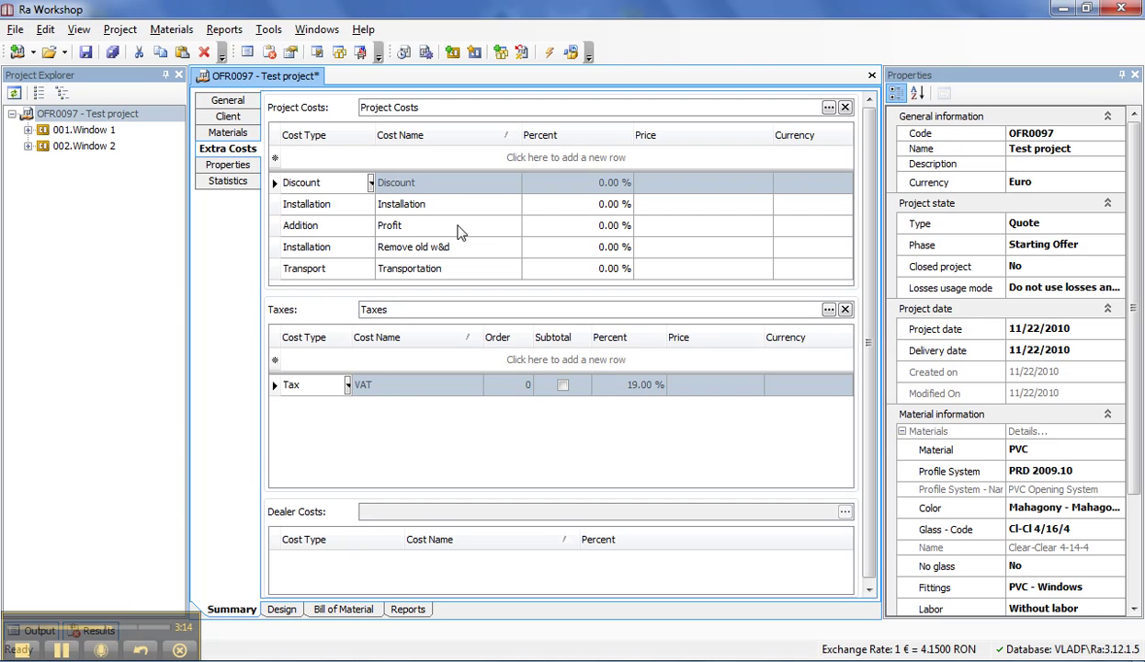
{"action": "left_click", "coordinate": [563, 225]}
{"action": "left_click", "coordinate": [588, 224]}
{"action": "left_click_drag", "start_coordinate": [588, 224], "coordinate": [627, 227]}
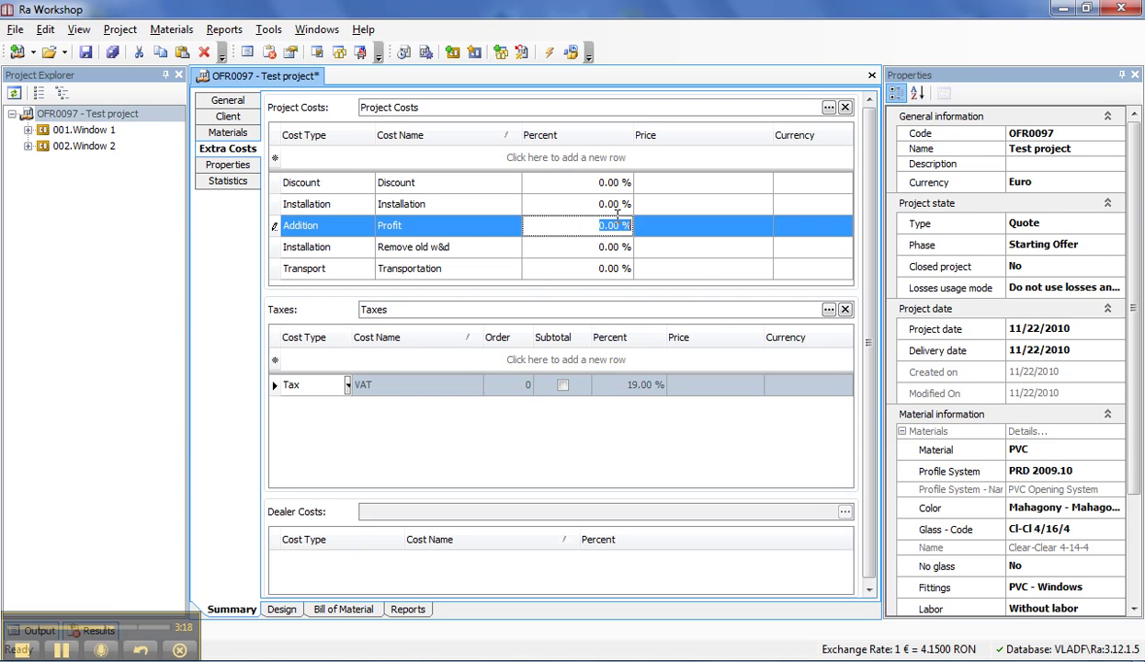
{"action": "type", "text": "2"}
{"action": "key", "text": "Up"}
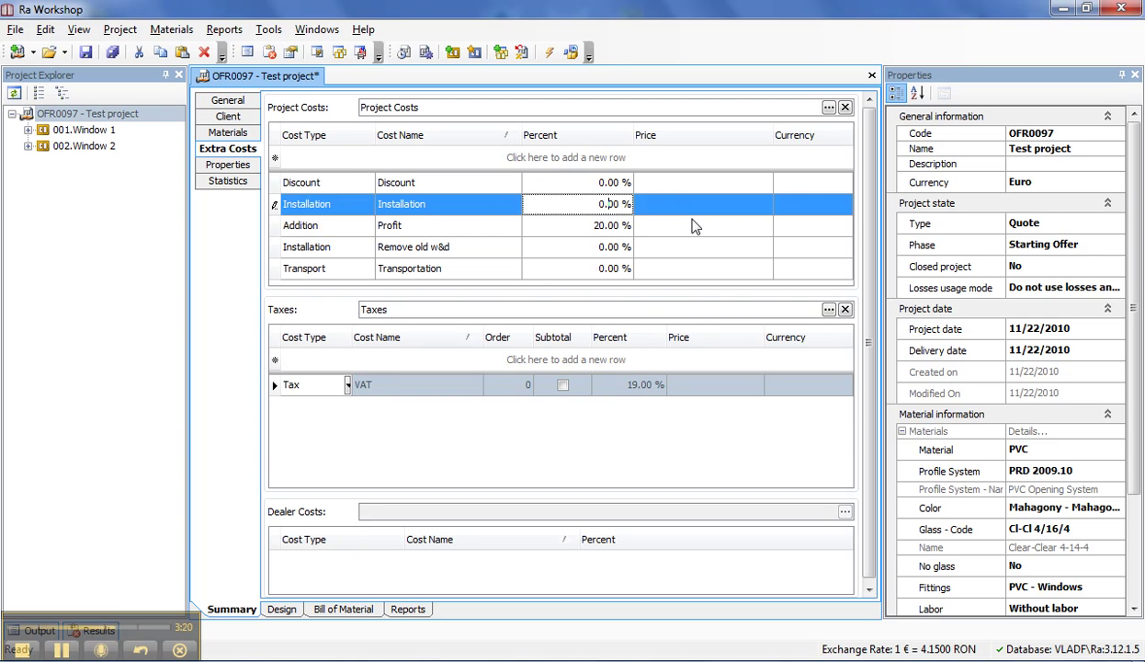
{"action": "left_click", "coordinate": [708, 204]}
{"action": "type", "text": "100.00"}
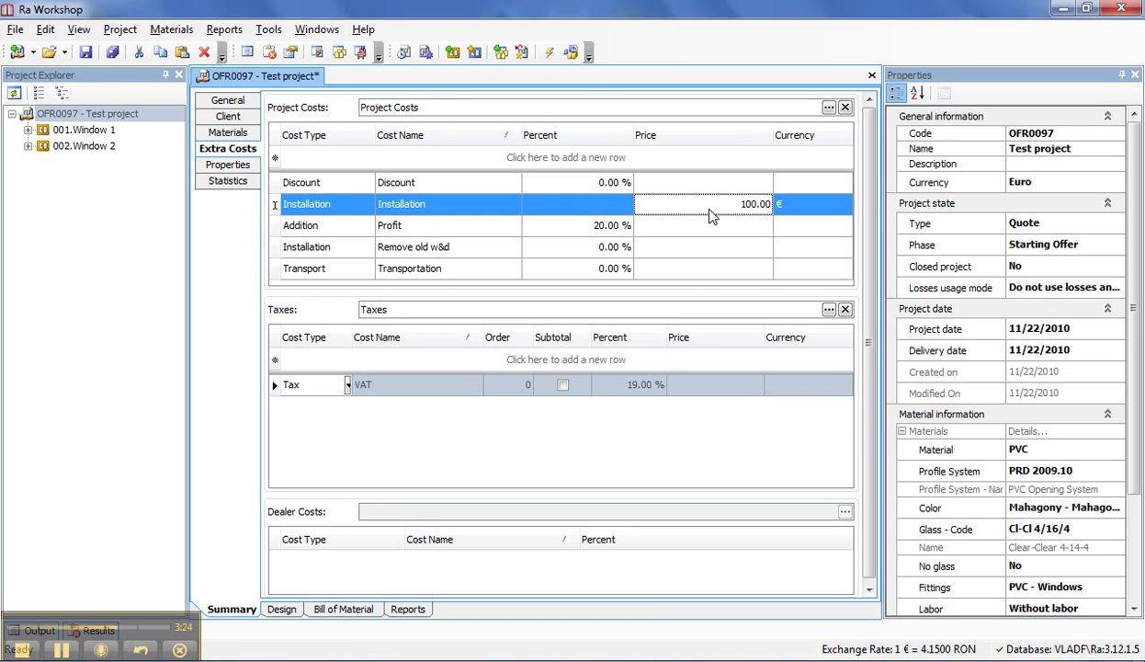
Generate the Client Quote report and scroll down to the 1,047.20 € quote total.
{"action": "left_click", "coordinate": [408, 609]}
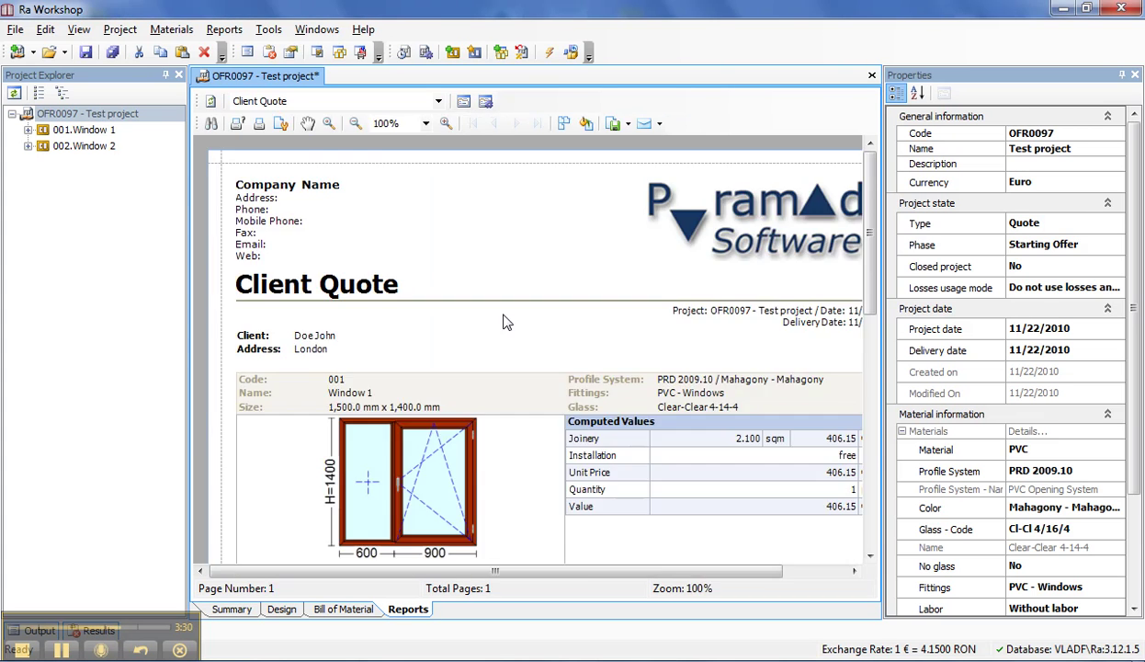
{"action": "left_click_drag", "start_coordinate": [866, 249], "coordinate": [865, 272]}
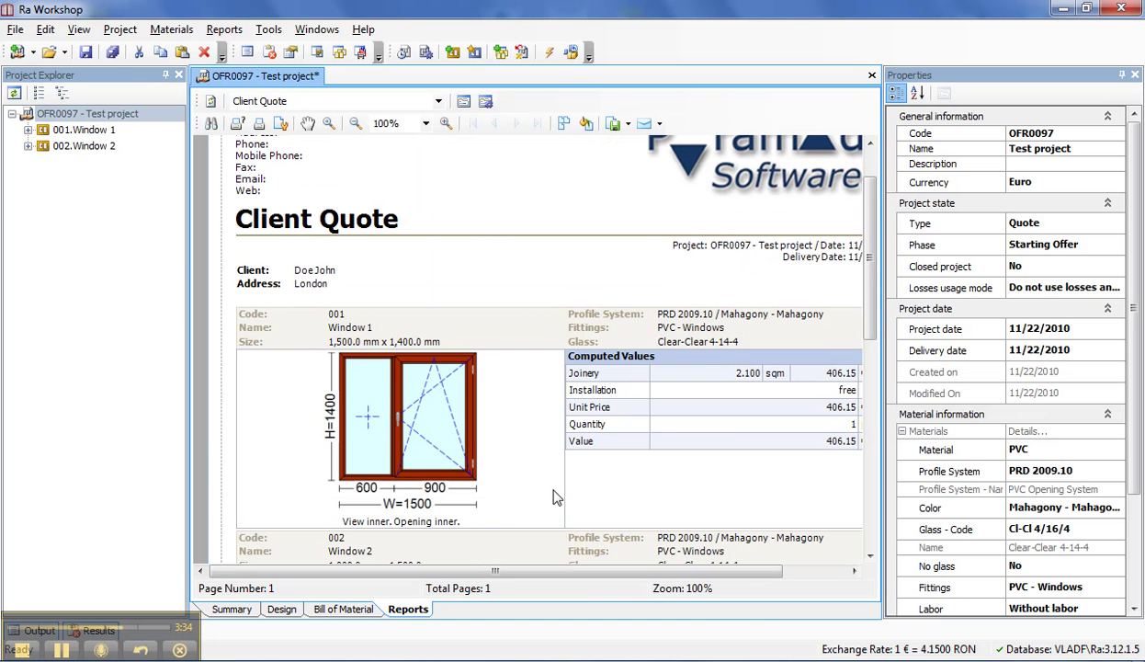
{"action": "left_click_drag", "start_coordinate": [680, 572], "coordinate": [740, 572]}
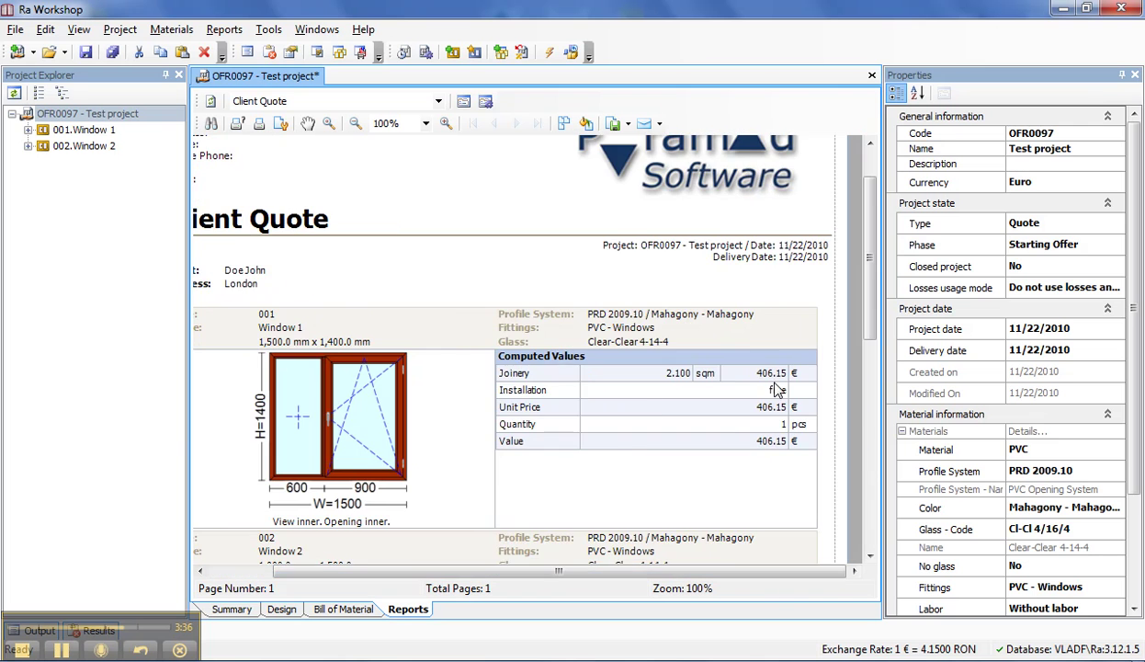
{"action": "scroll", "coordinate": [747, 387], "scroll_direction": "down", "scroll_amount": 5}
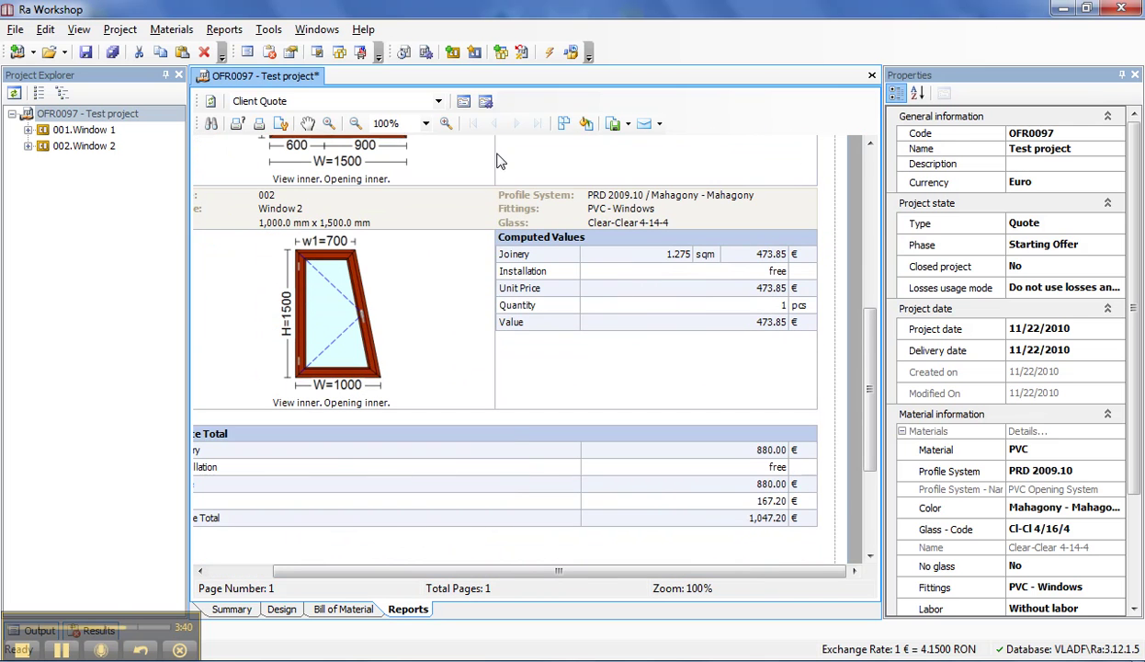
Set the Client Quote's Installation display mode to Included in the Extra Costs options.
{"action": "left_click", "coordinate": [464, 104]}
{"action": "left_click", "coordinate": [414, 166]}
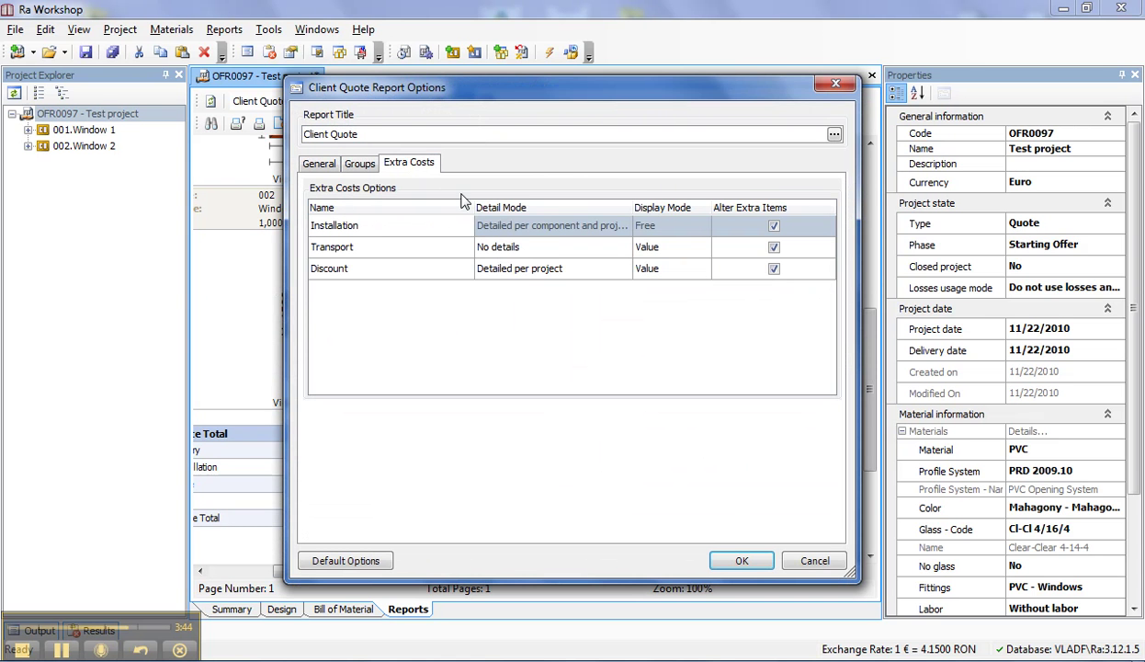
{"action": "left_click", "coordinate": [704, 226]}
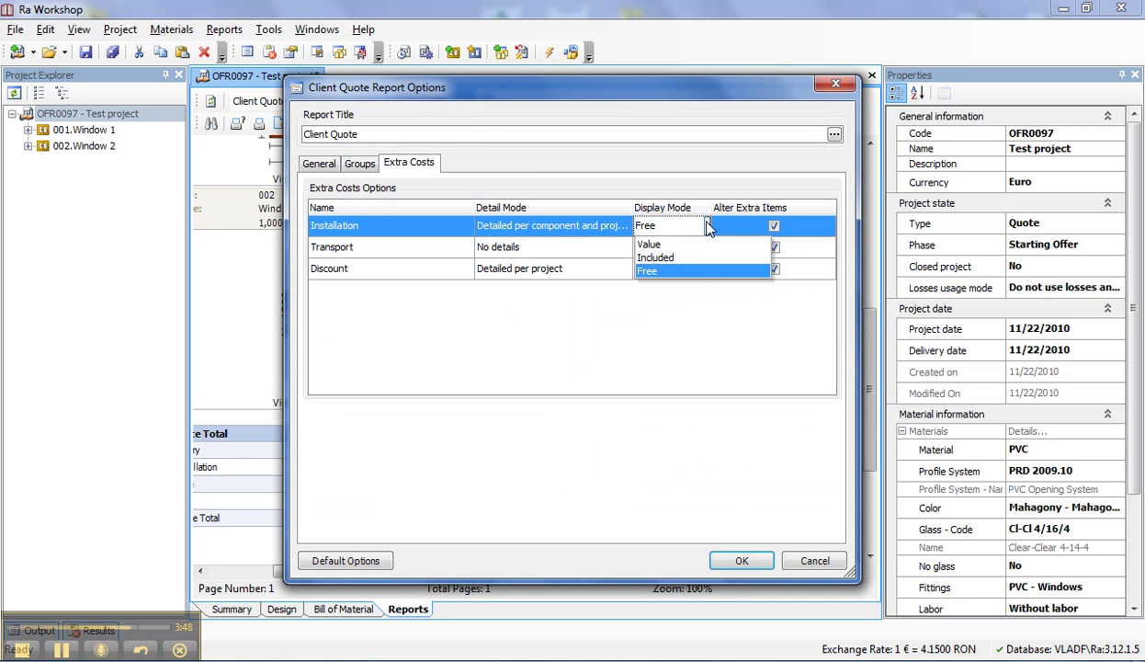
{"action": "left_click", "coordinate": [656, 257]}
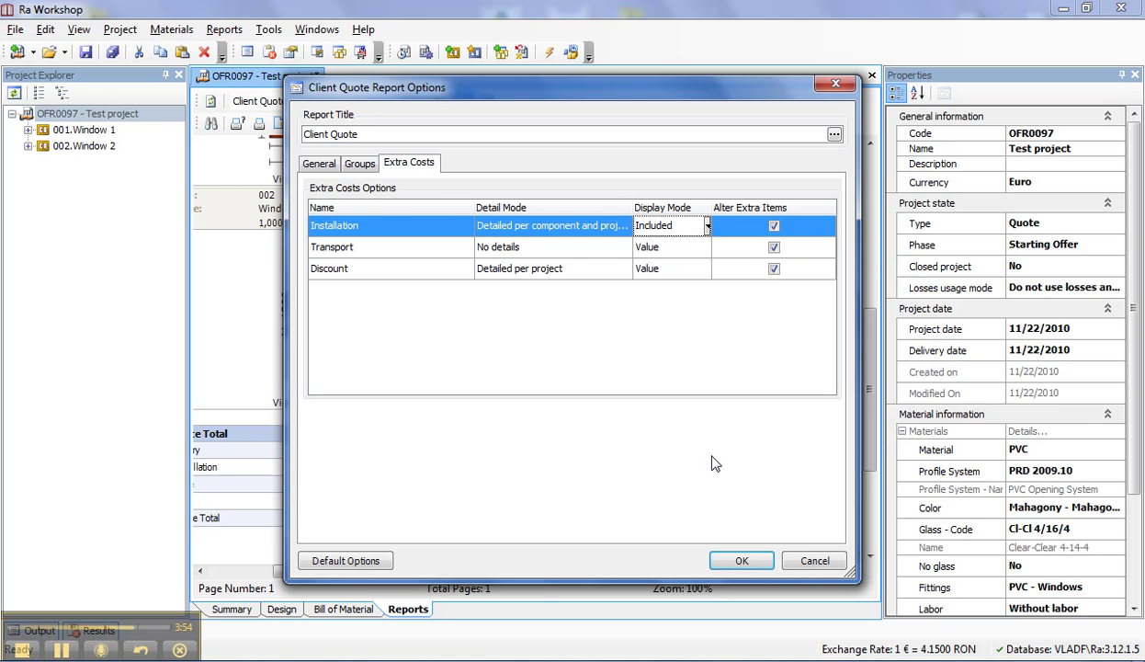
{"action": "left_click", "coordinate": [745, 563]}
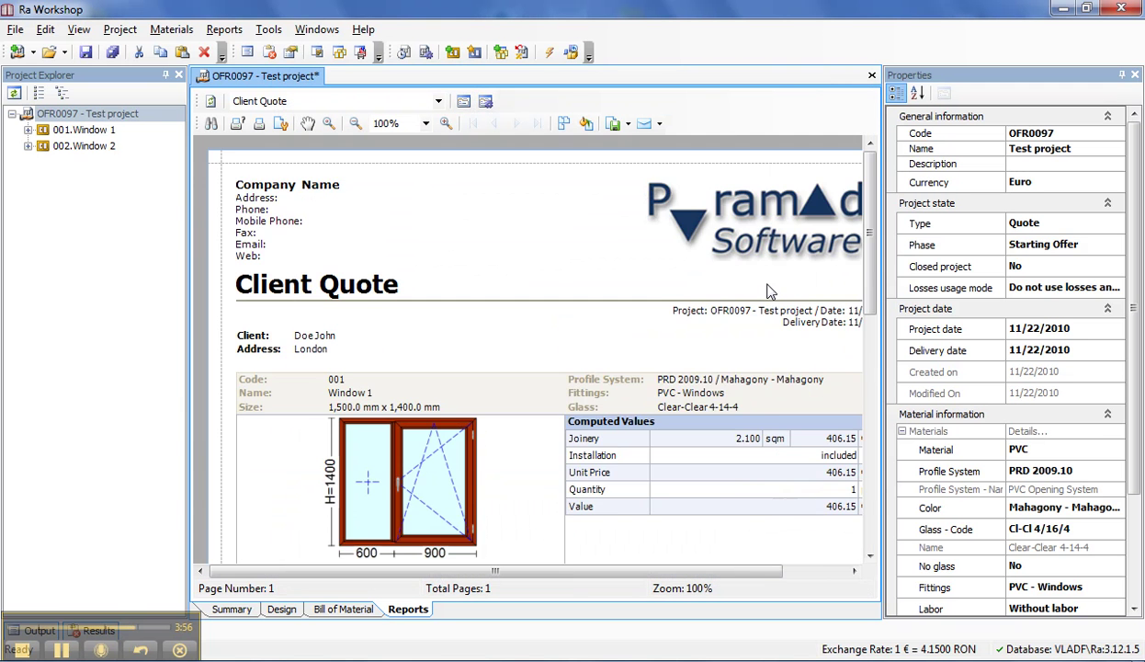
Review the regenerated quote, then select the project in the project tree.
{"action": "scroll", "coordinate": [782, 397], "scroll_direction": "down", "scroll_amount": 2}
{"action": "scroll", "coordinate": [782, 397], "scroll_direction": "down", "scroll_amount": 1}
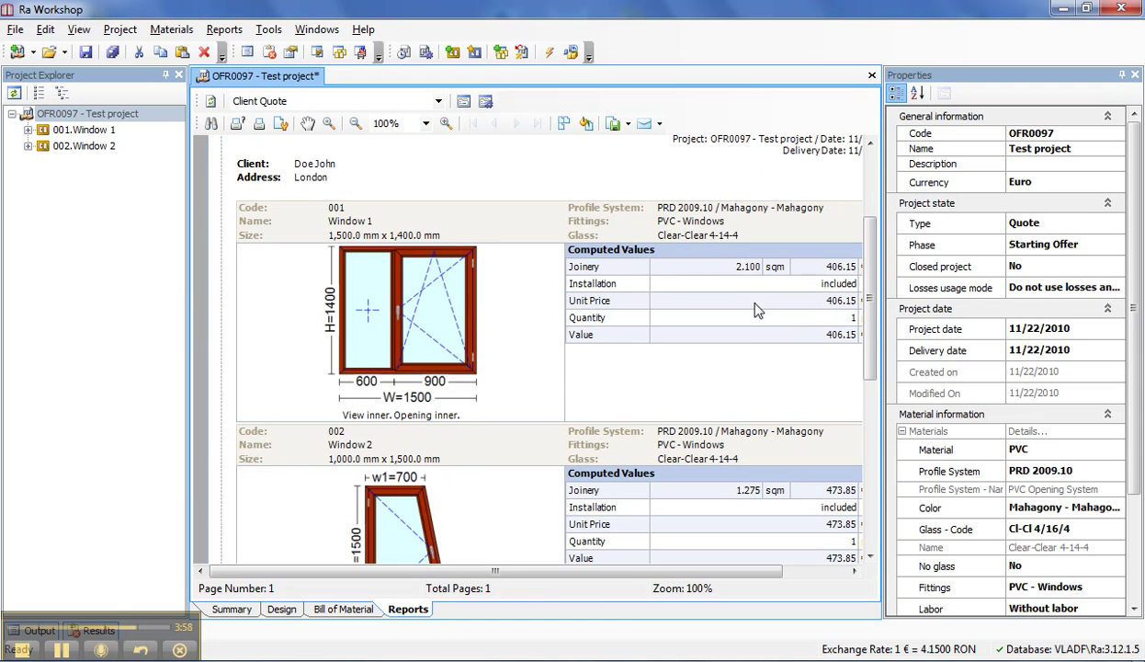
{"action": "scroll", "coordinate": [801, 371], "scroll_direction": "down", "scroll_amount": 3}
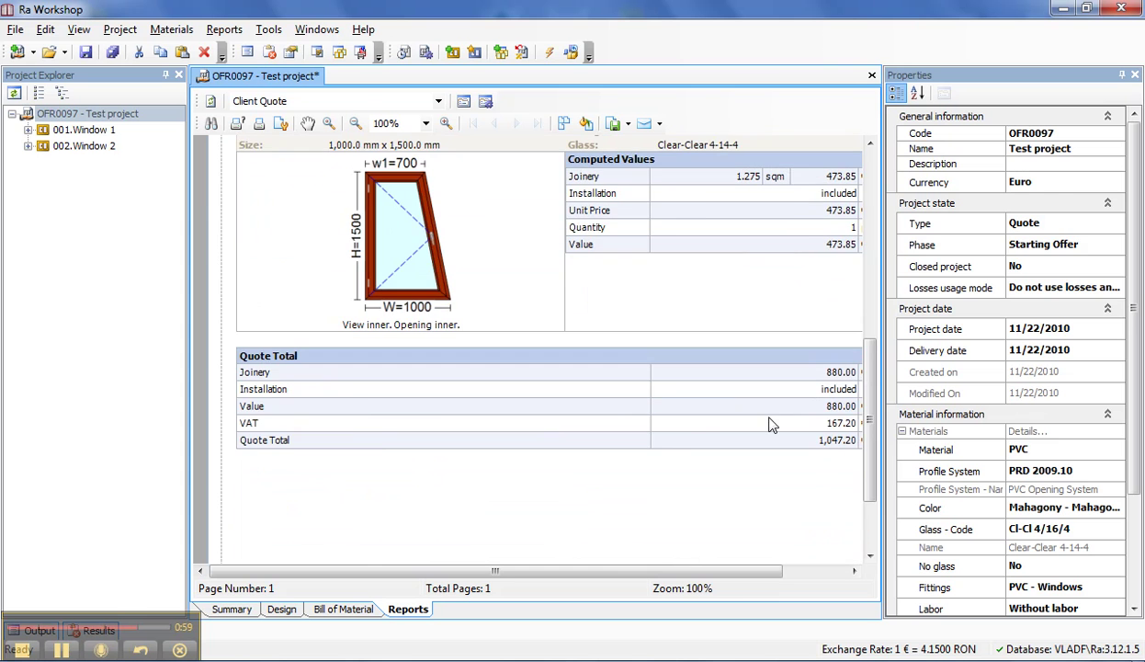
{"action": "scroll", "coordinate": [632, 386], "scroll_direction": "up", "scroll_amount": 1}
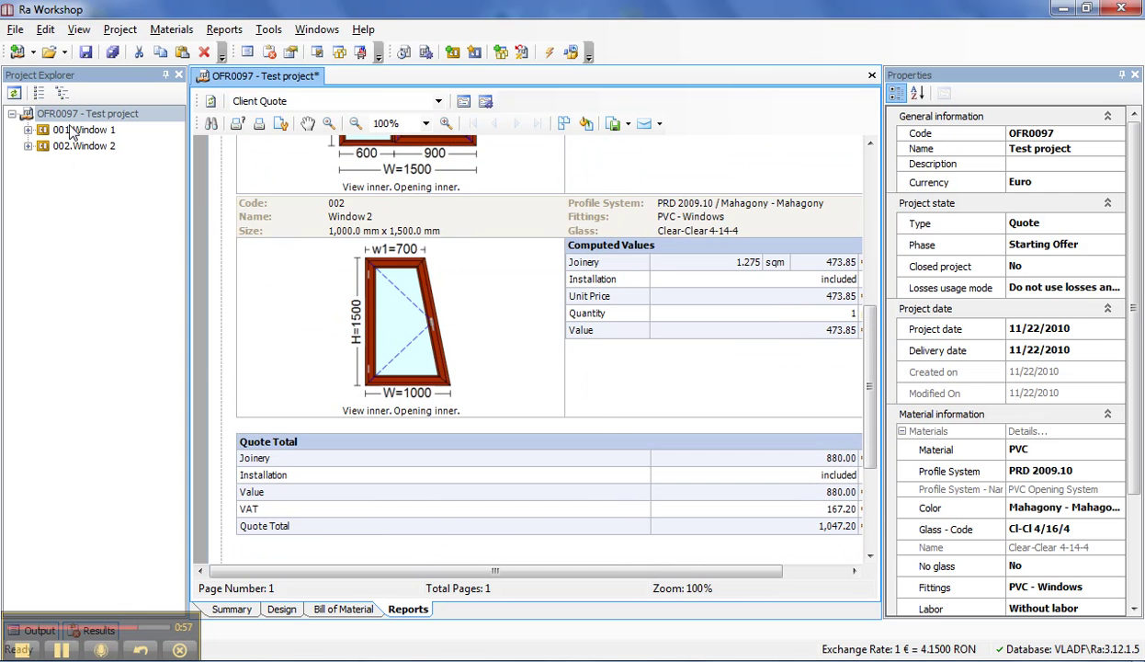
{"action": "left_click", "coordinate": [76, 136]}
{"action": "left_click", "coordinate": [81, 131]}
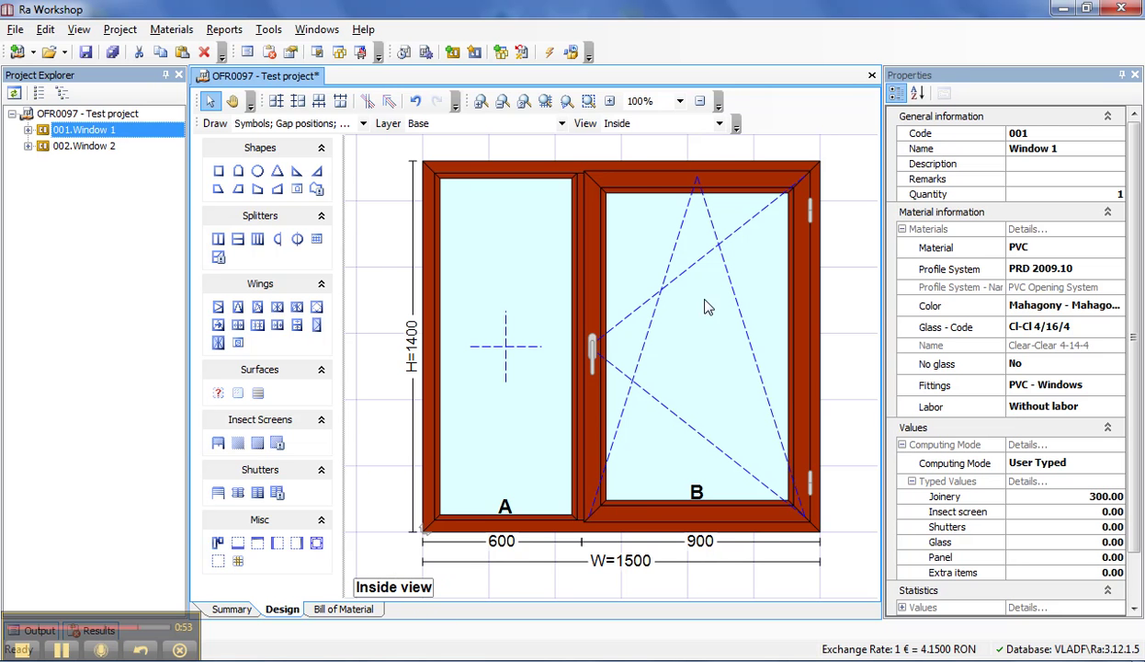
{"action": "left_click", "coordinate": [692, 126]}
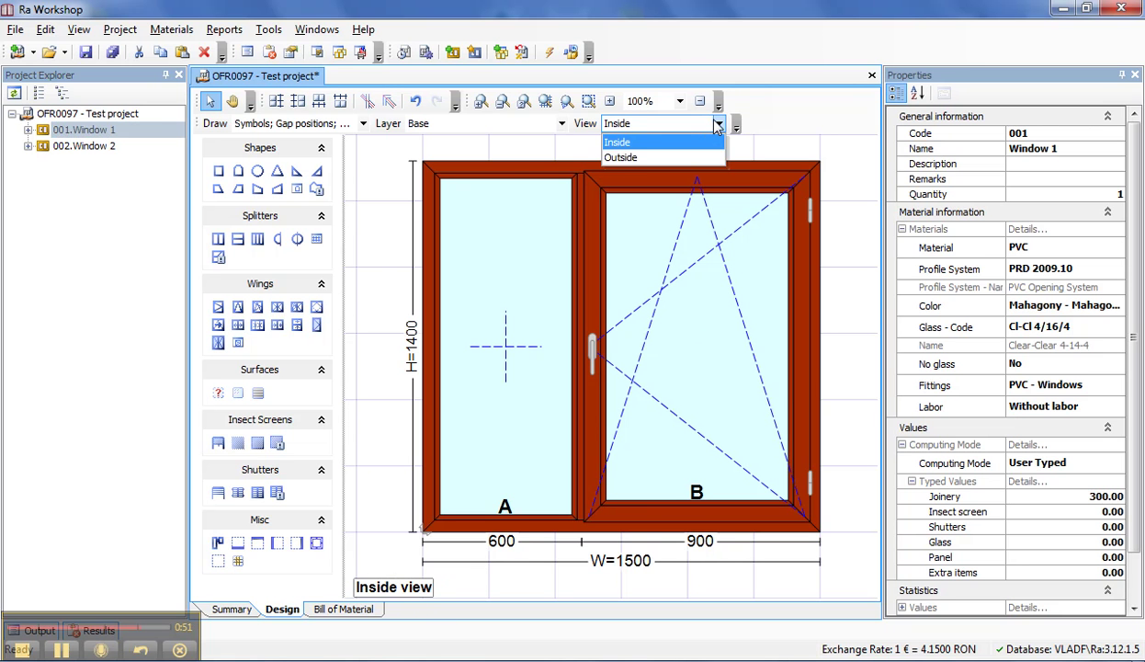
{"action": "left_click", "coordinate": [633, 157]}
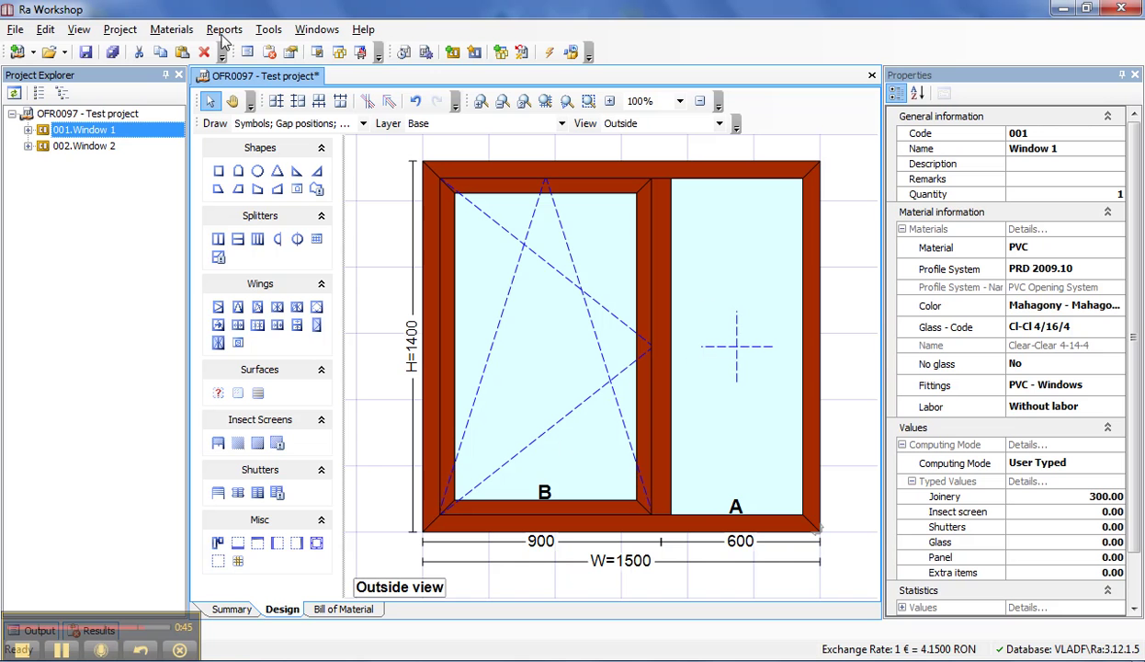
{"action": "left_click", "coordinate": [112, 114]}
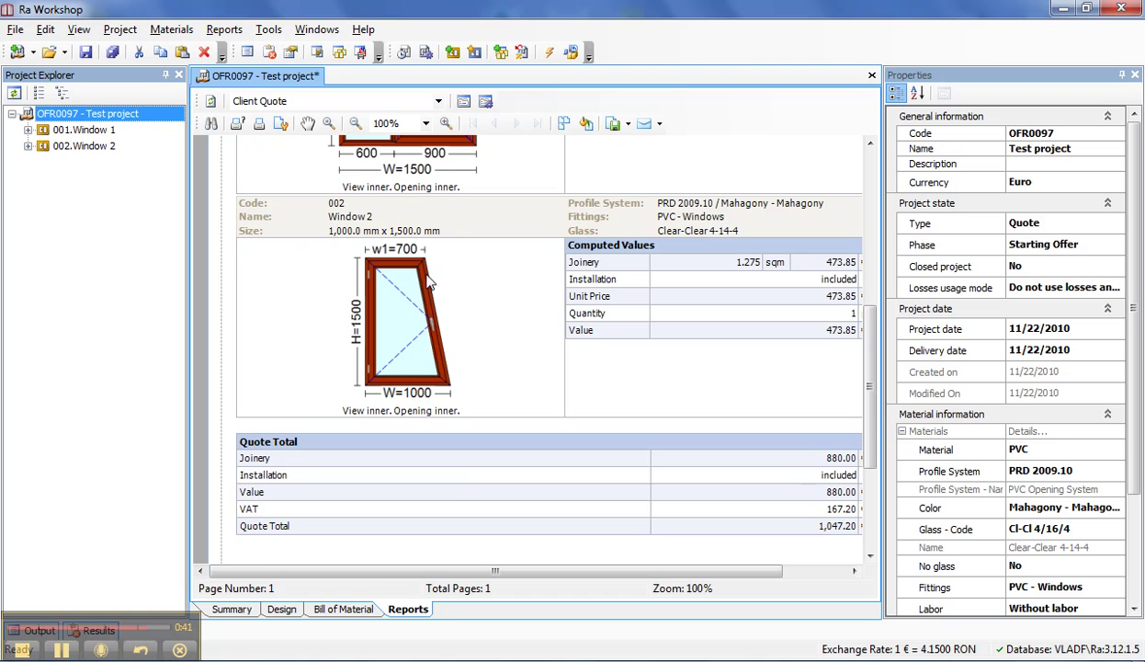
Set the Client Quote's Vedere option to Outer view and check the regenerated drawings.
{"action": "left_click", "coordinate": [464, 103]}
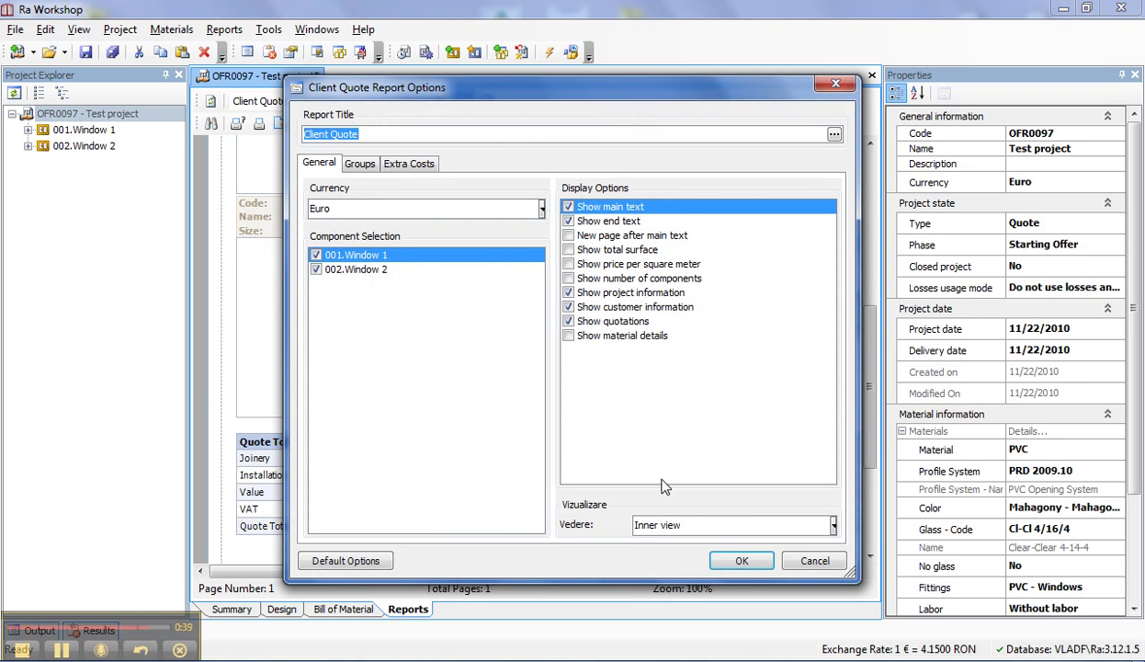
{"action": "left_click", "coordinate": [680, 526]}
{"action": "left_click", "coordinate": [661, 556]}
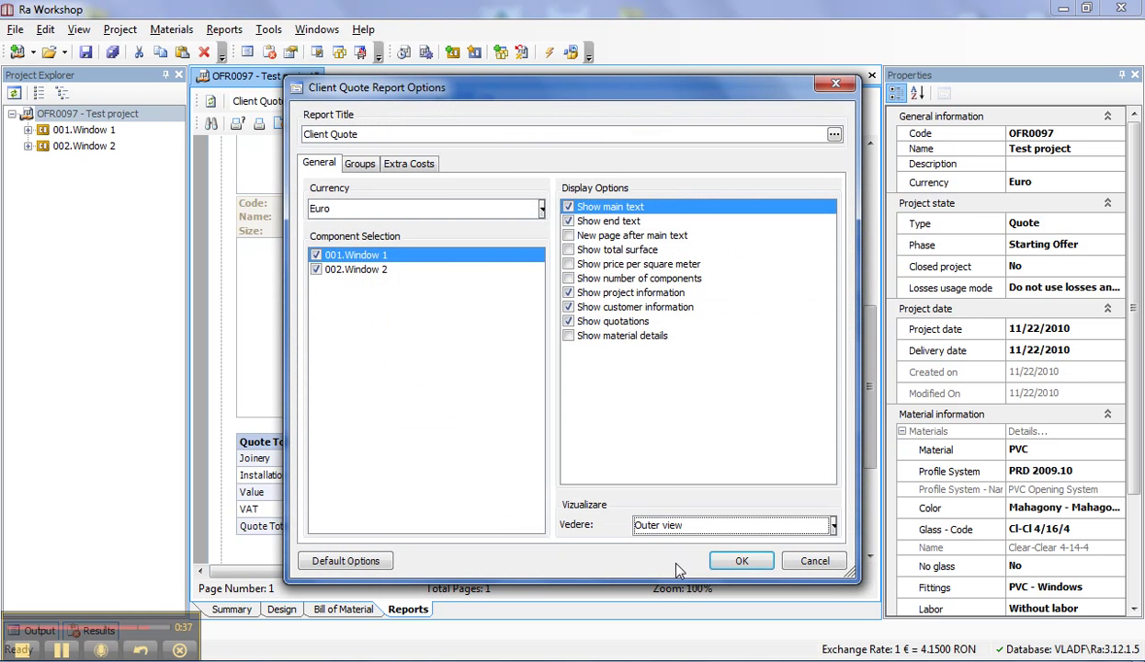
{"action": "left_click", "coordinate": [742, 563]}
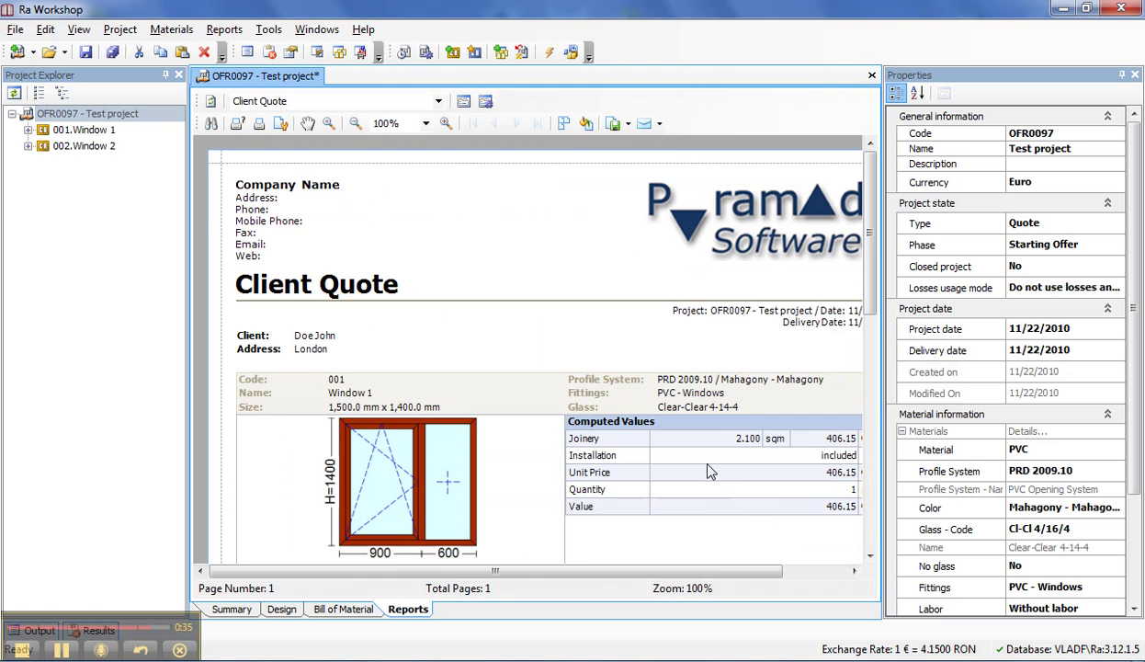
{"action": "scroll", "coordinate": [707, 471], "scroll_direction": "down", "scroll_amount": 10}
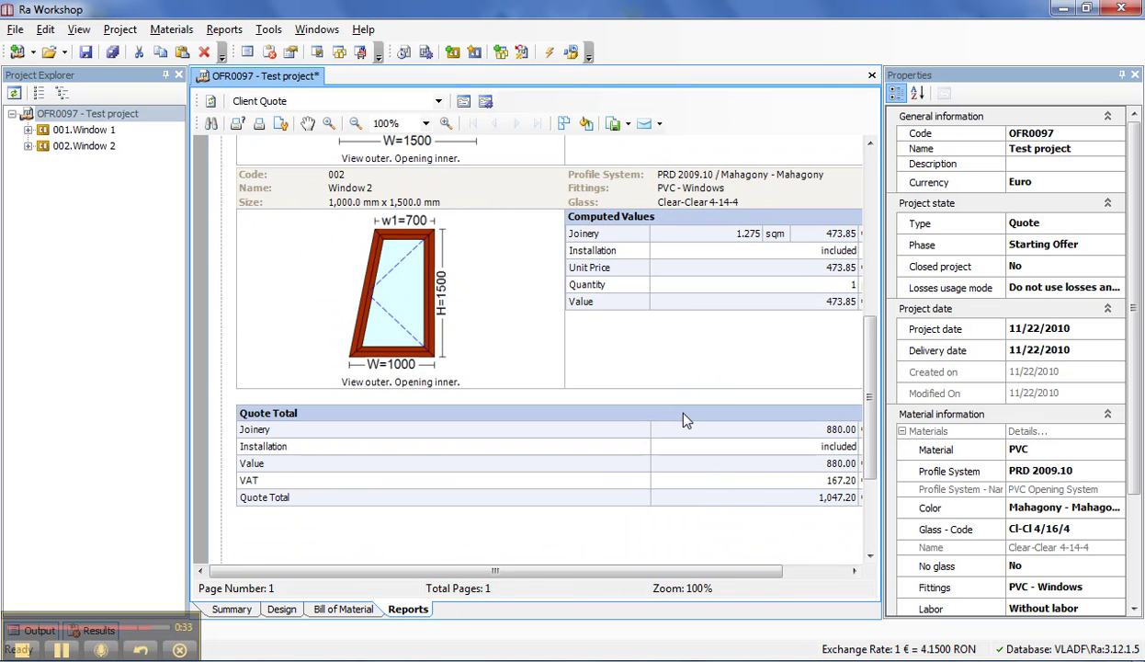